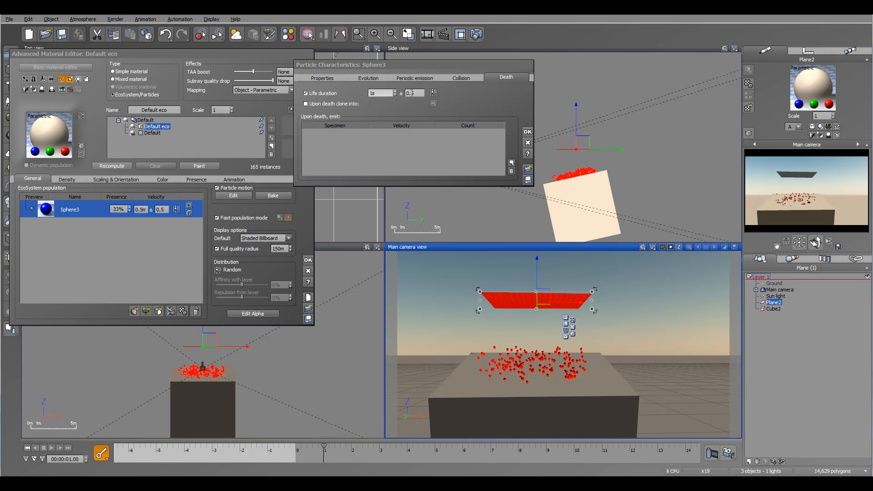
Recompute the particle population and preview the Sphere3 particles from the start of the animation to about 1.55 seconds.
left_click(112, 166)
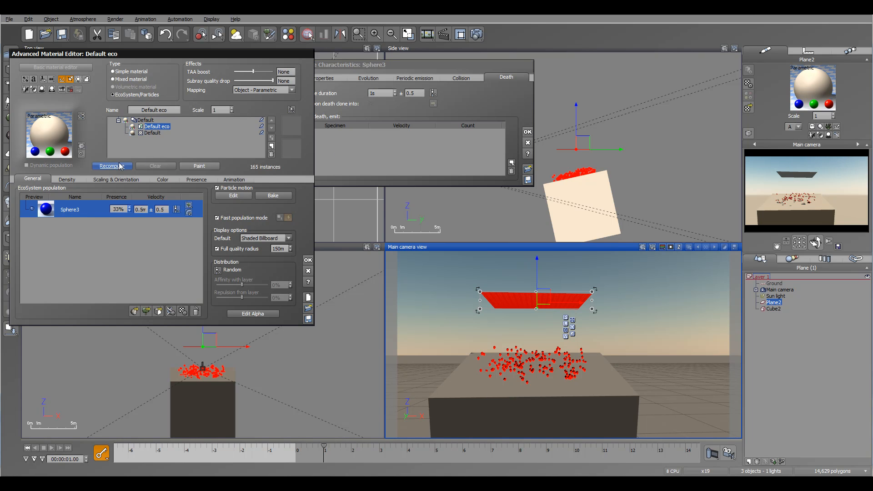
left_click(27, 448)
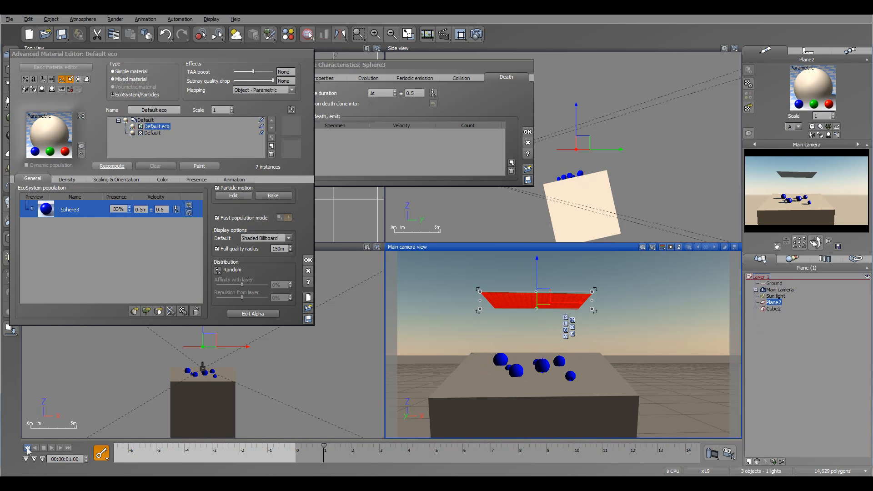
left_click_drag(299, 445, 337, 446)
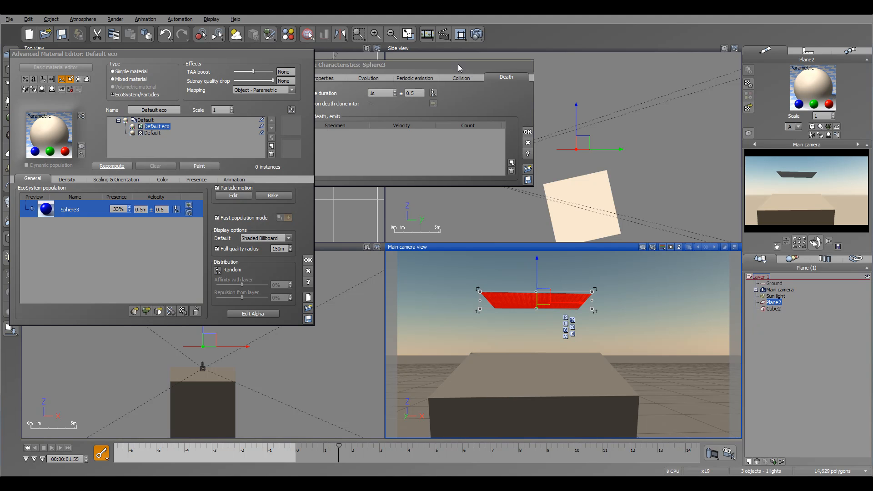
Add the rb specimen as the particle that Sphere3 emits upon death.
left_click_drag(458, 65, 482, 61)
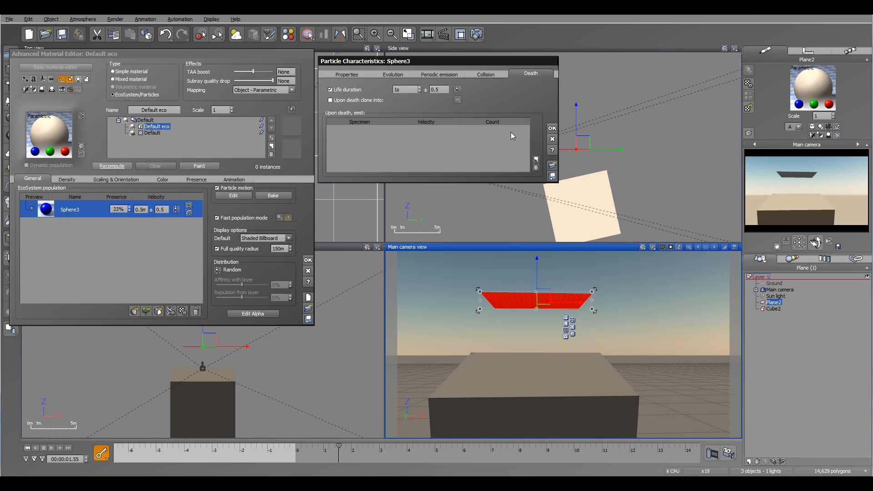
left_click(537, 161)
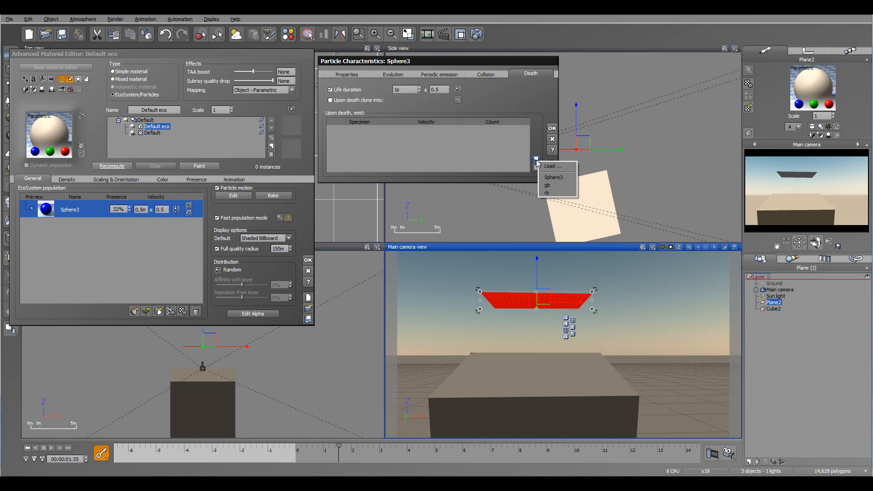
left_click(548, 193)
left_click(476, 132)
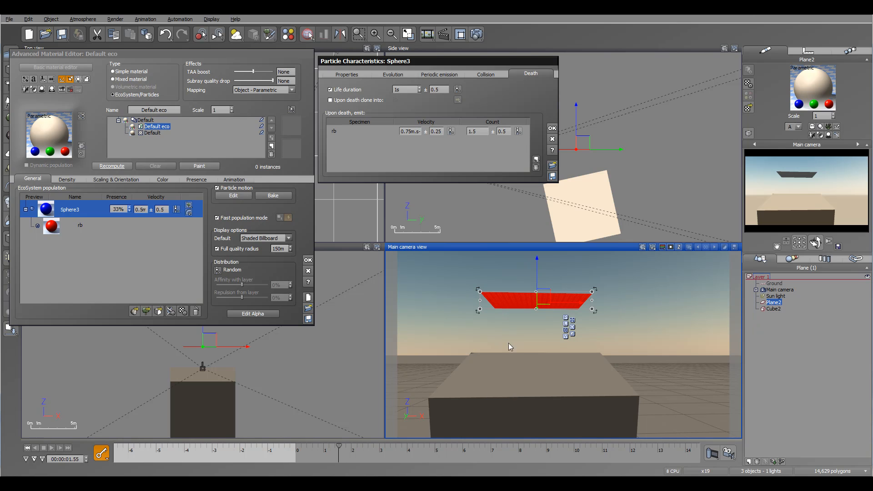
Set the emission velocity of rb to 6 m/s and its count to 10.
left_click(411, 131)
left_click(411, 131)
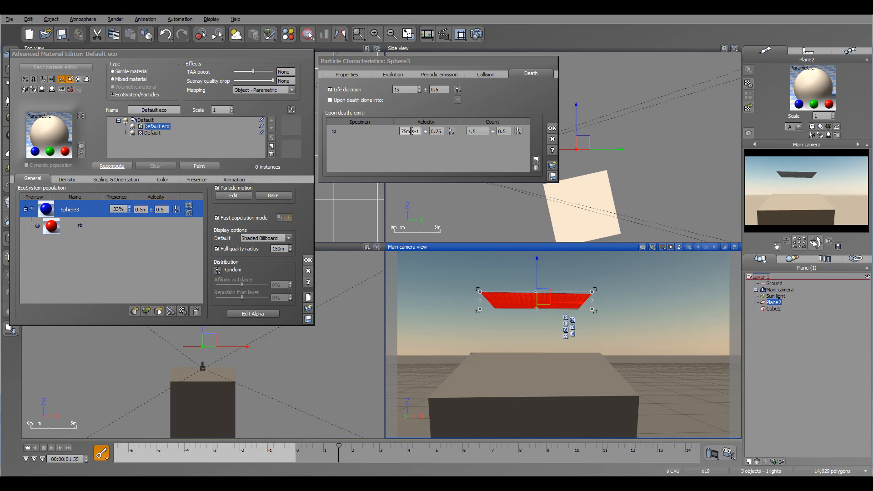
double_click(404, 132)
type("6")
left_click(478, 131)
type("10")
Recompute the population and preview the emission upon death from the start to about 1.92 seconds.
left_click(112, 166)
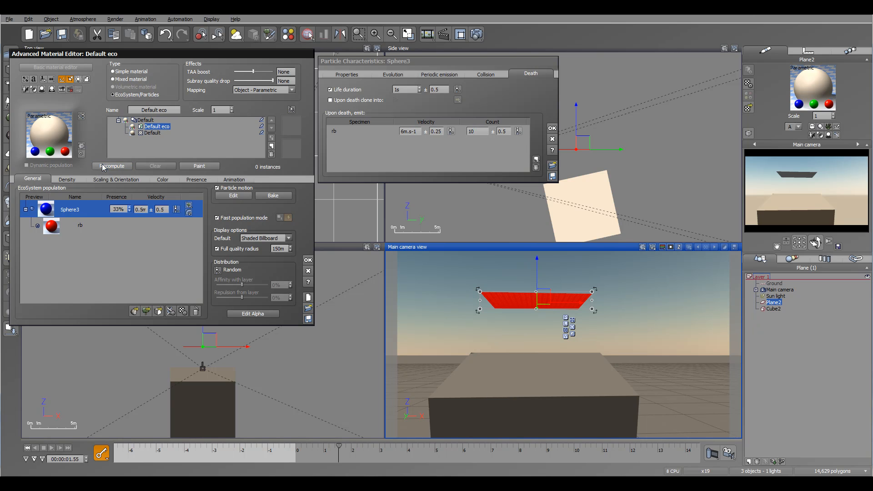
left_click(27, 448)
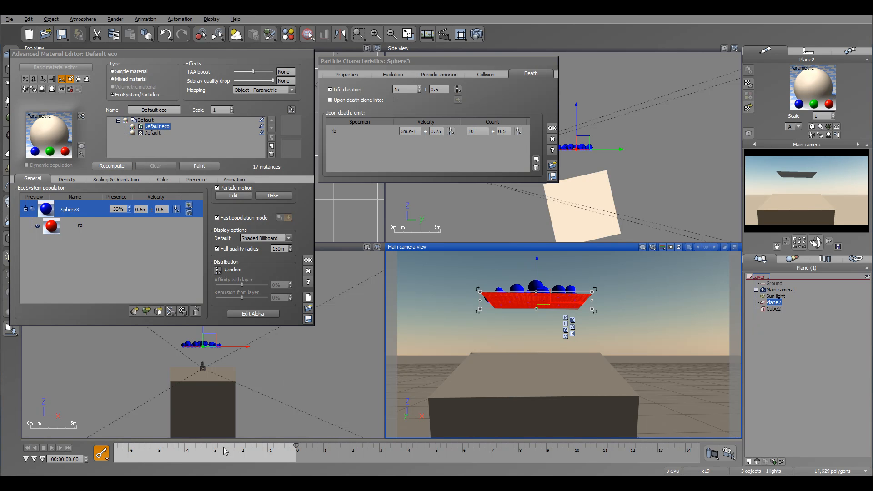
left_click_drag(296, 445, 349, 448)
Set the Sphere3 life duration to 2 s and preview the animation from the start to about 2.84 seconds.
double_click(398, 89)
left_click(399, 89)
type("2")
left_click(169, 267)
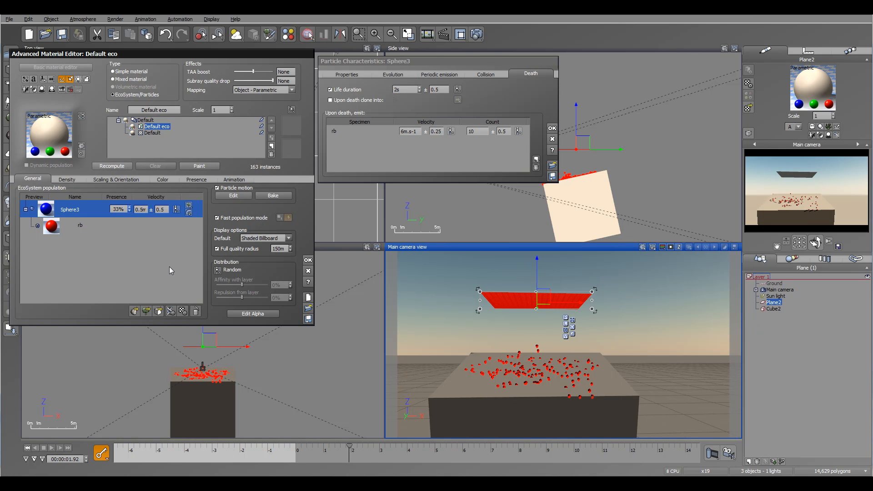
left_click(27, 448)
left_click_drag(296, 445, 375, 445)
left_click_drag(476, 61, 452, 27)
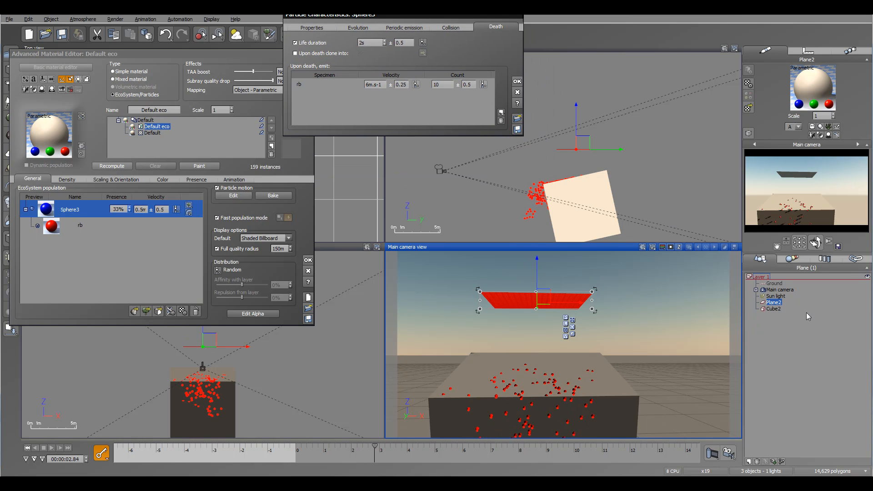
Return the animation to its first frame and delete Cube2 from the scene.
left_click(776, 310)
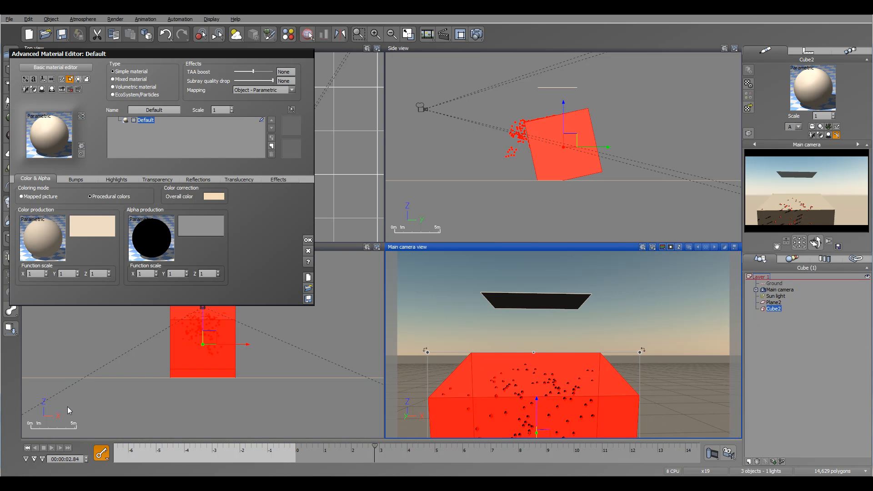
left_click(27, 448)
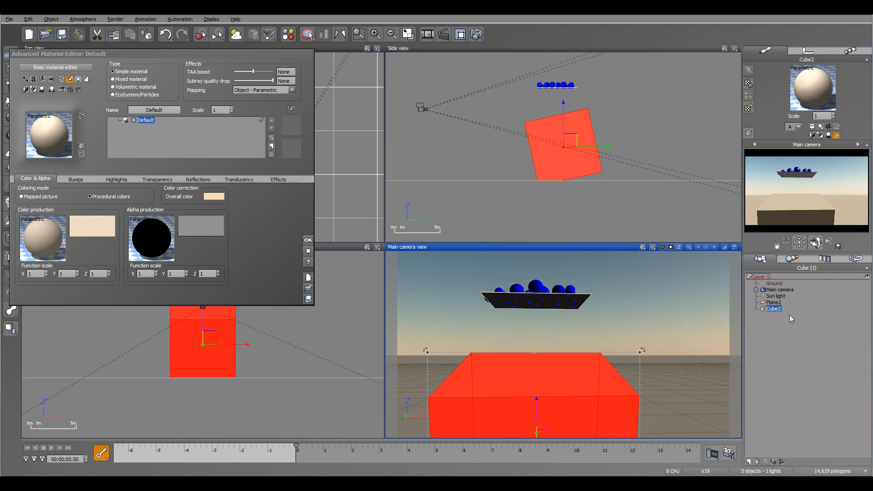
left_click(790, 315)
left_click(771, 310)
key("Delete")
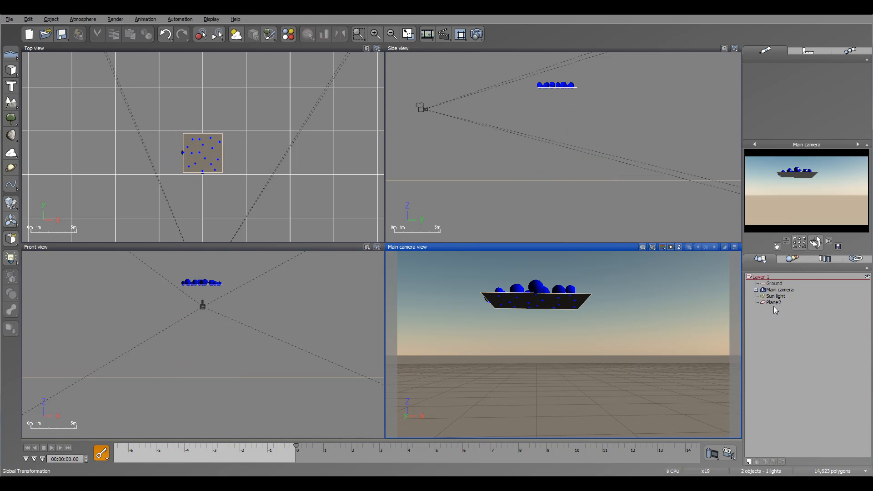
Lower Plane2 to just above the ground, and lower the main camera to about 2 m height, tilted upward.
left_click(774, 303)
mouse_move(579, 132)
left_mouse_down()
mouse_move(580, 218)
mouse_move(580, 147)
left_mouse_up()
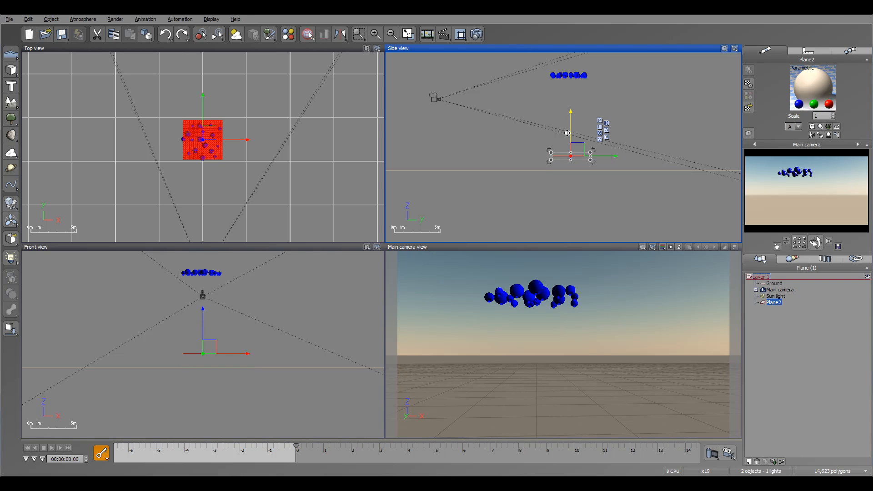
left_click(475, 134)
left_click_drag(434, 98, 425, 152)
left_click_drag(815, 242, 815, 229)
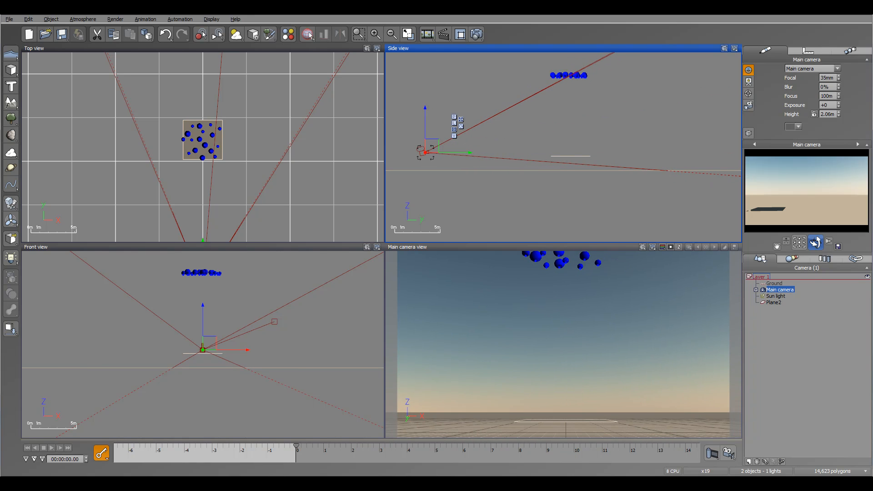
Set the Sphere3 velocity in the Plane2 material to 5 m/s, recompute the population and preview it to about 1 second.
left_click(774, 302)
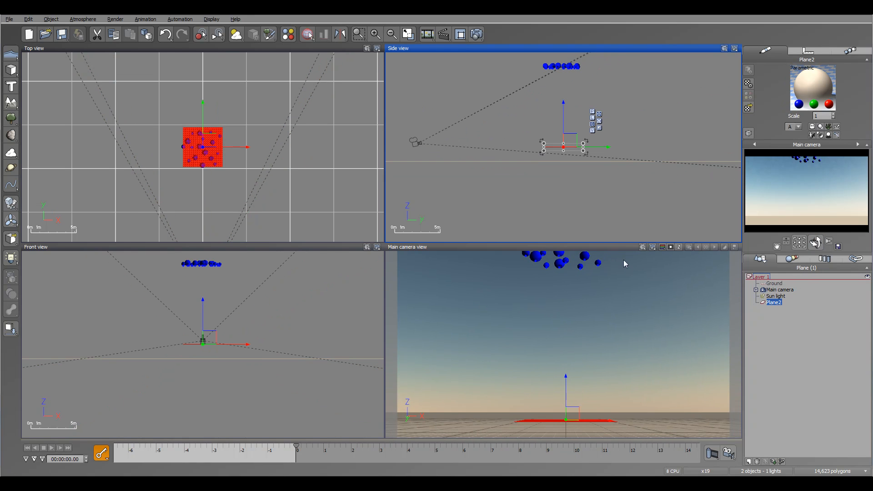
double_click(817, 78)
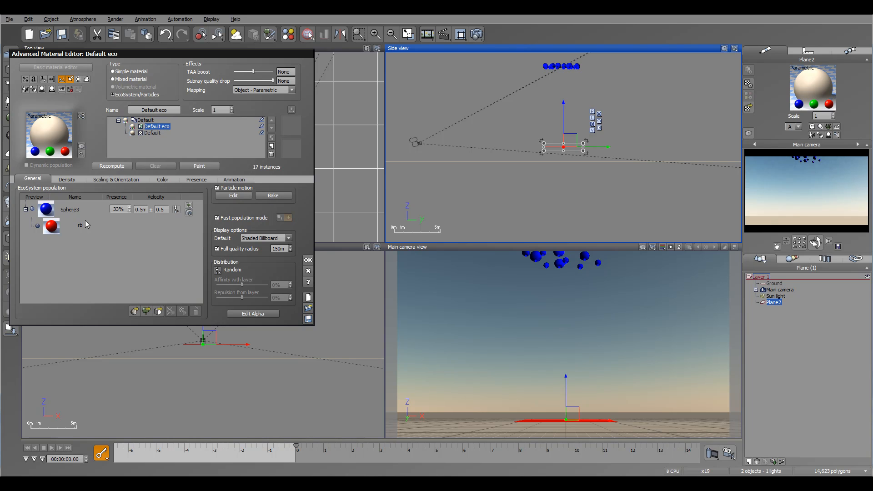
left_click(73, 210)
left_click(141, 210)
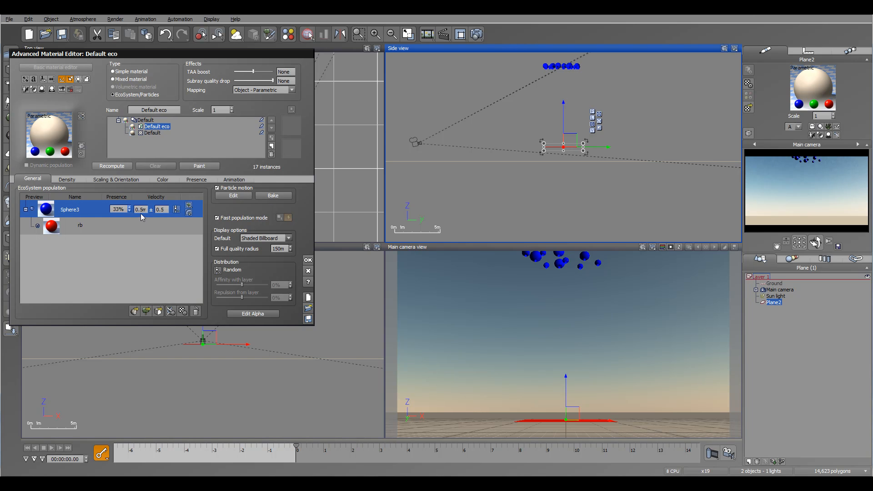
left_click_drag(136, 209, 100, 210)
type("3")
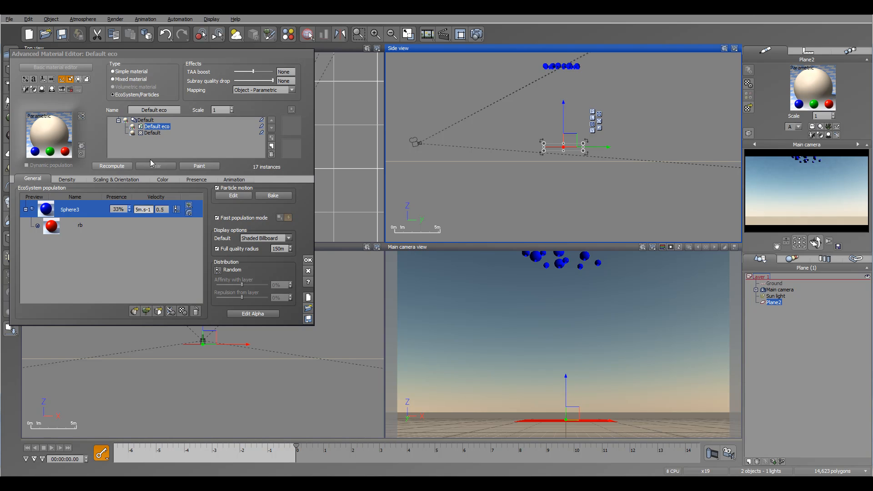
left_click(112, 166)
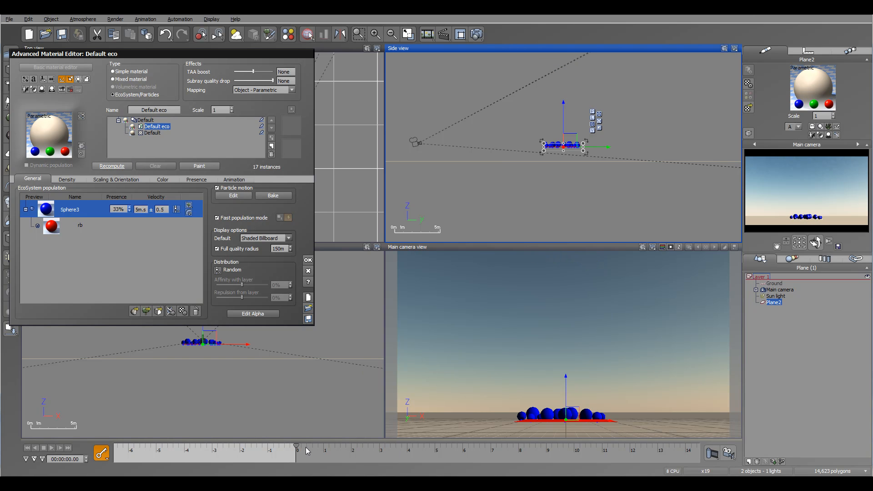
left_click_drag(297, 447, 326, 447)
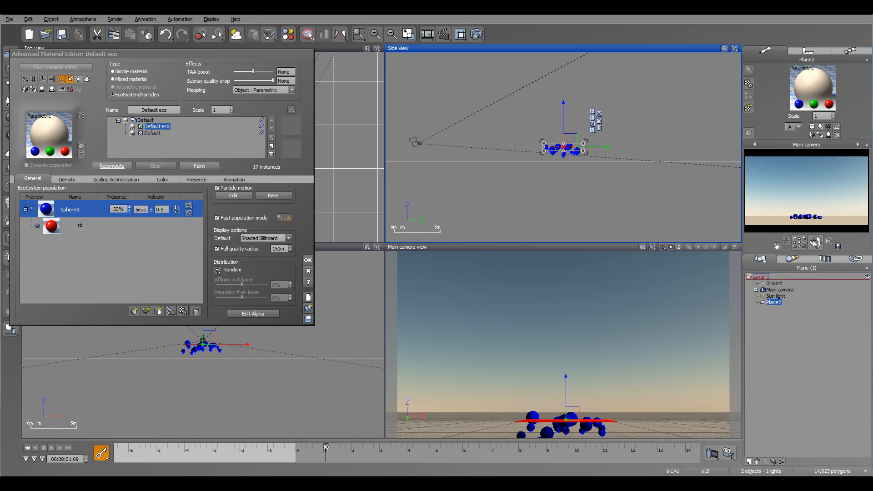
Examine the gravity and other force settings in the global particle configuration.
left_click(141, 209)
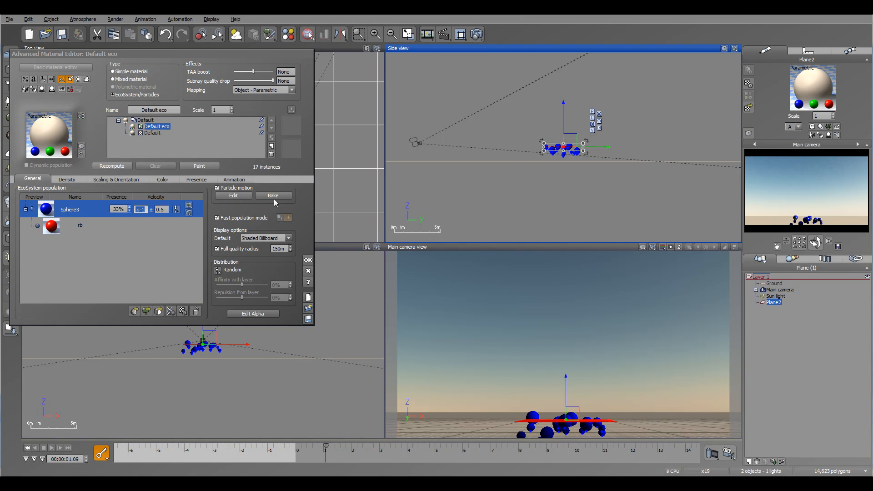
left_click(275, 195)
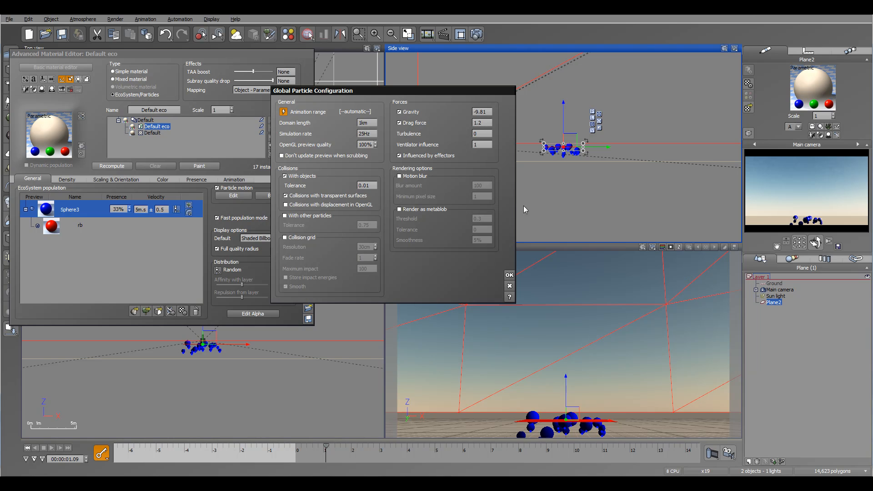
left_click(510, 275)
Set the Sphere3 velocity to 15 m/s and recompute the particle population.
left_click(140, 209)
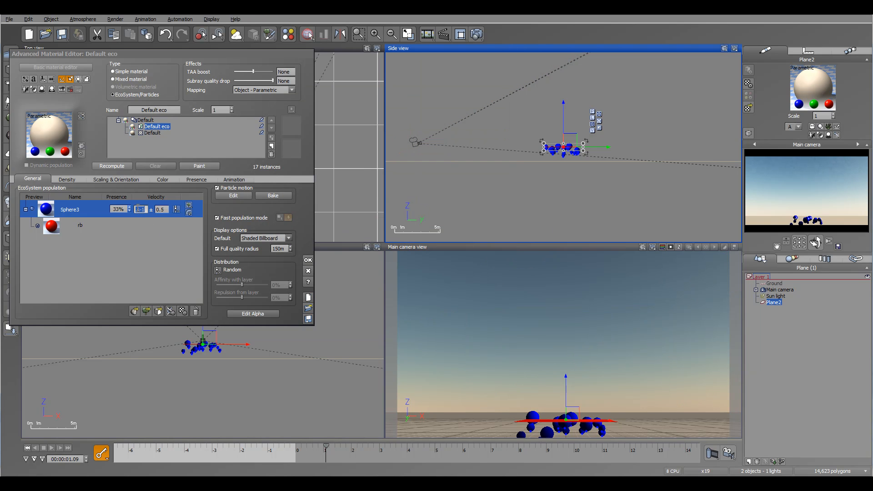
left_click(135, 209)
type("1")
key("Return")
left_click(112, 166)
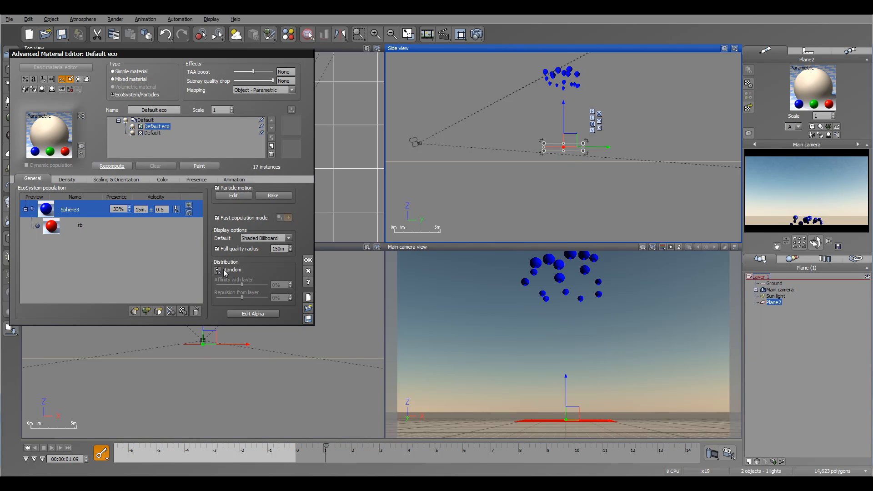
Preview the launched spheres from the start of the animation to about 1.25 seconds.
left_click(28, 449)
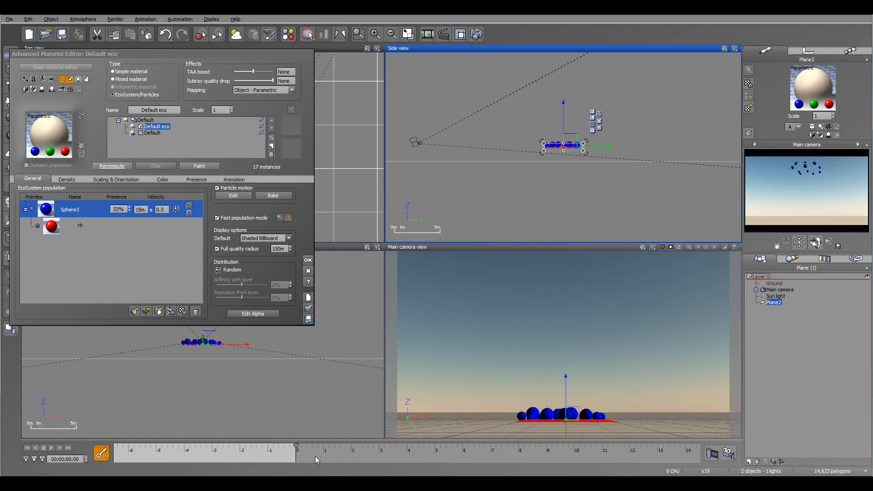
left_click(326, 448)
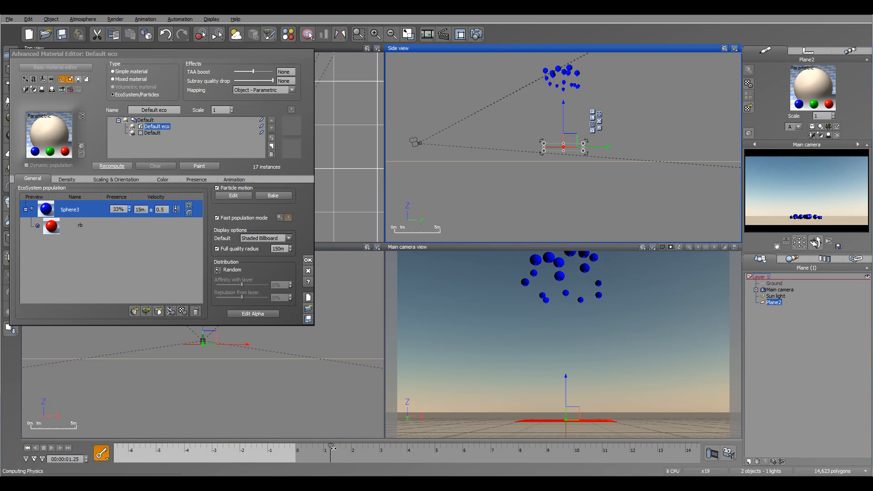
left_click_drag(326, 448, 331, 448)
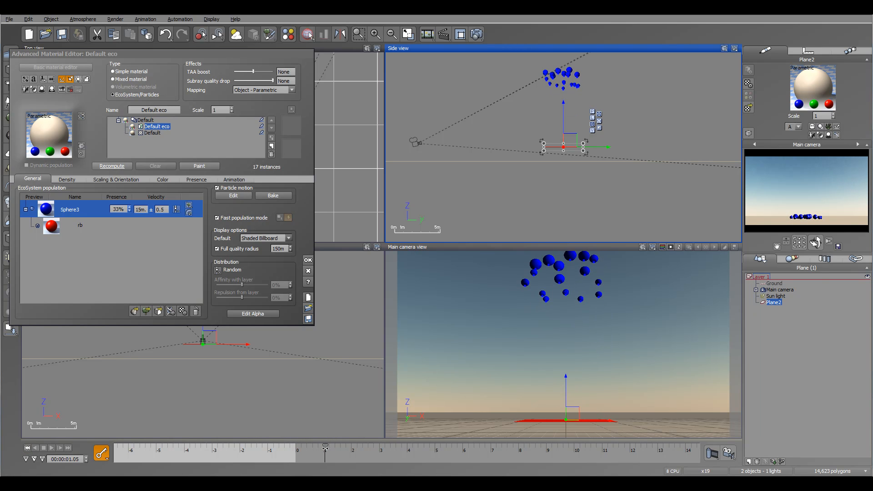
Set the Sphere3 life duration to 1 s with a variation of 0.3.
double_click(89, 213)
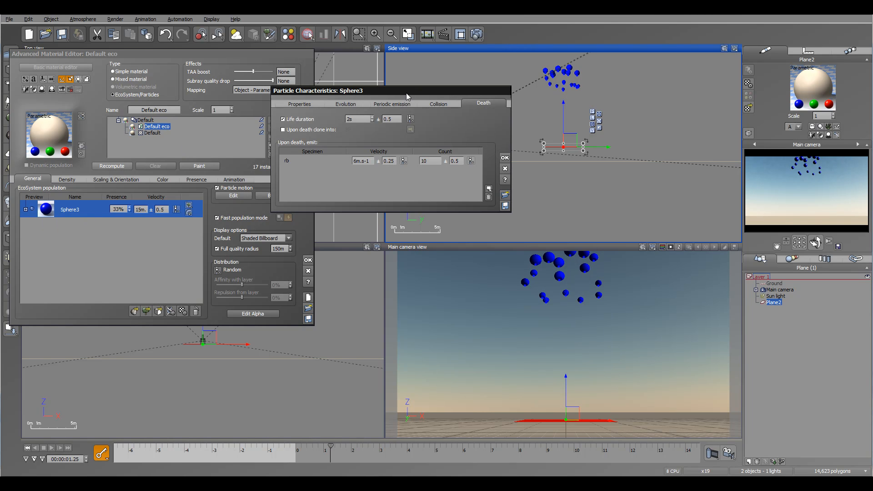
left_click_drag(406, 93, 359, 74)
left_click(306, 99)
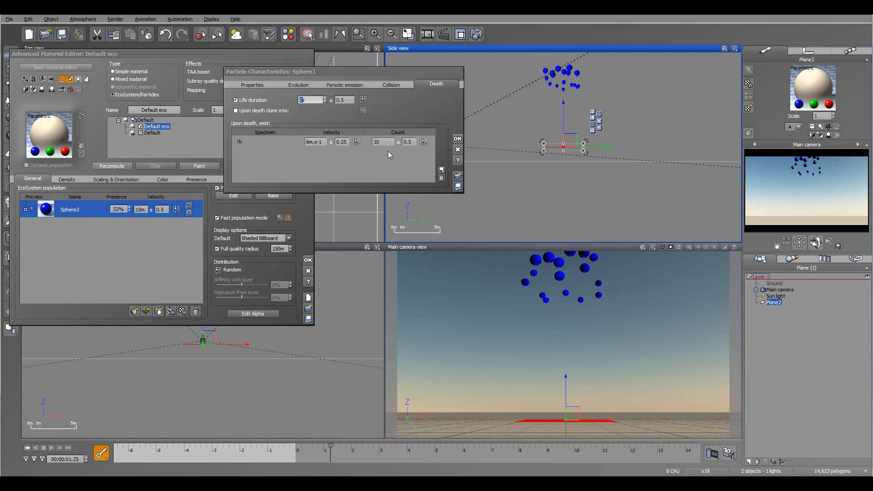
type("1")
left_click(349, 99)
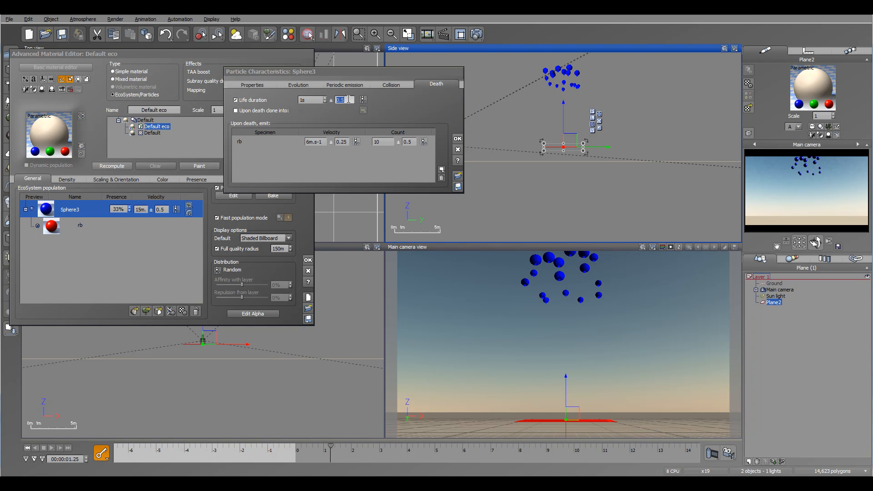
type("0.3")
Recompute the population and preview the spheres bursting in the air from the start to about 1.17 seconds.
left_click(127, 165)
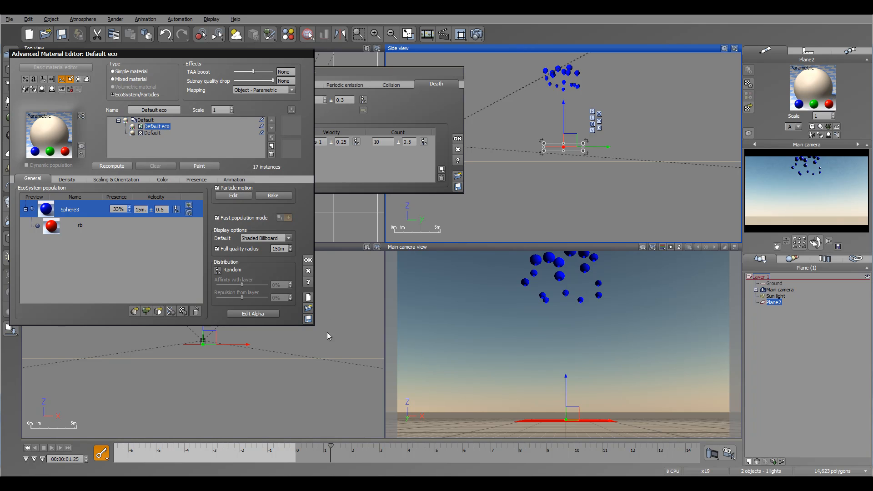
left_click(27, 449)
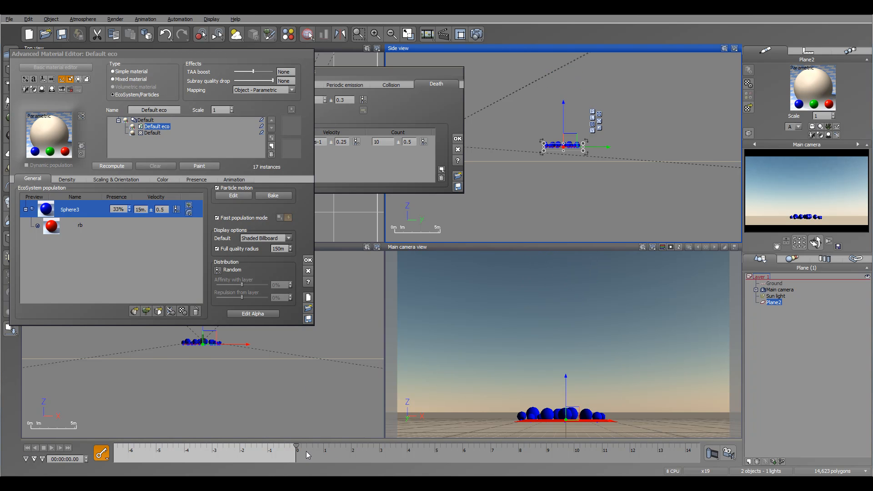
left_click_drag(297, 445, 328, 457)
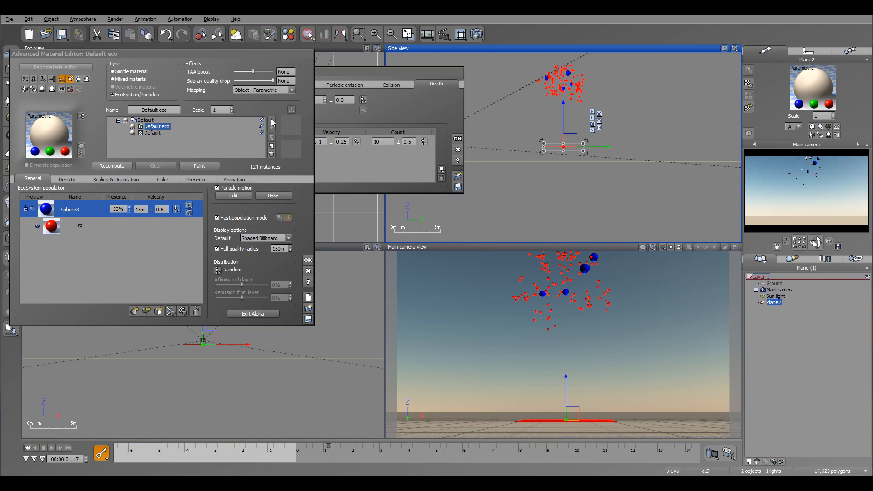
Set the velocity of the rb particles emitted upon Sphere3's death to 15 m/s and recompute the population.
left_click(373, 171)
left_click(311, 141)
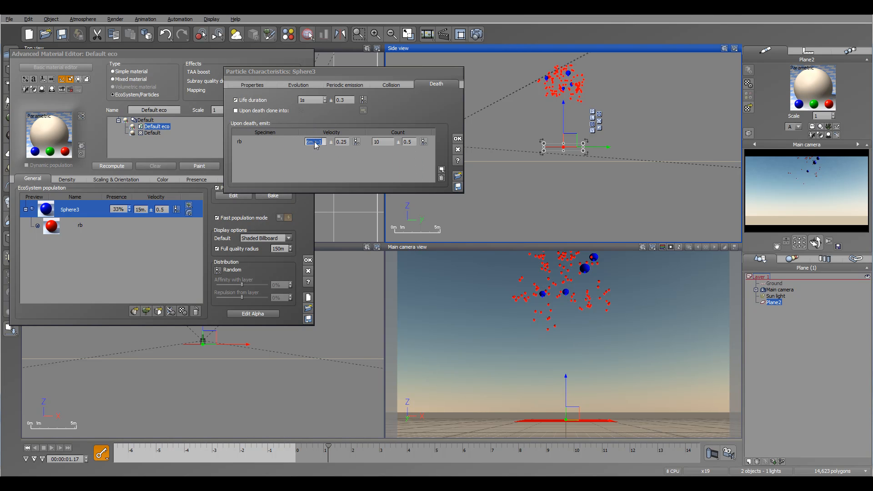
type("15")
left_click(112, 166)
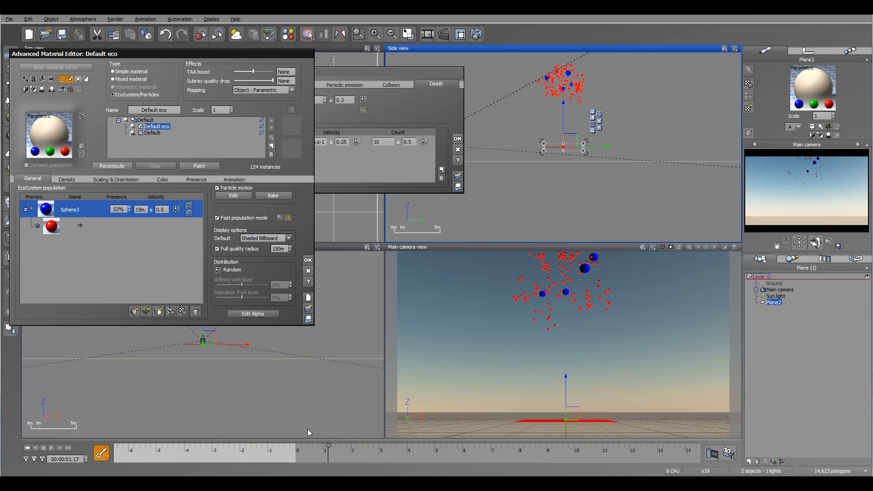
Preview the red particle bursts from the start of the animation to about 3.30 seconds.
left_click(35, 448)
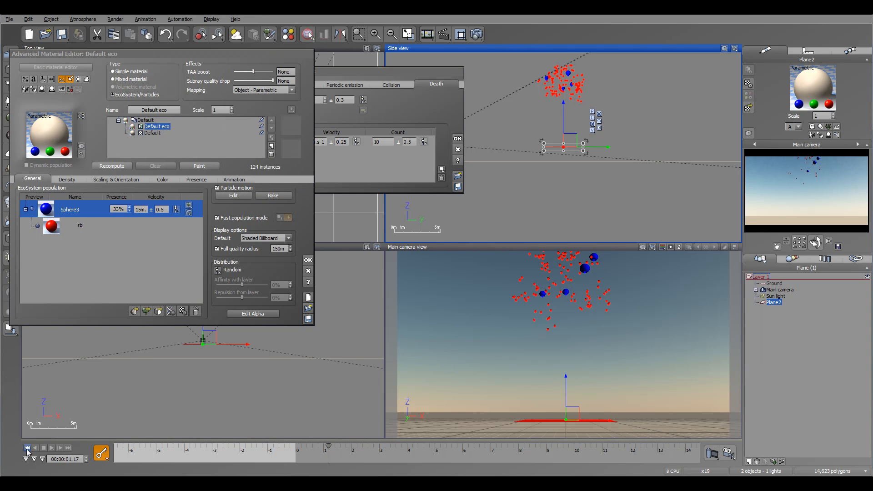
left_click(313, 448)
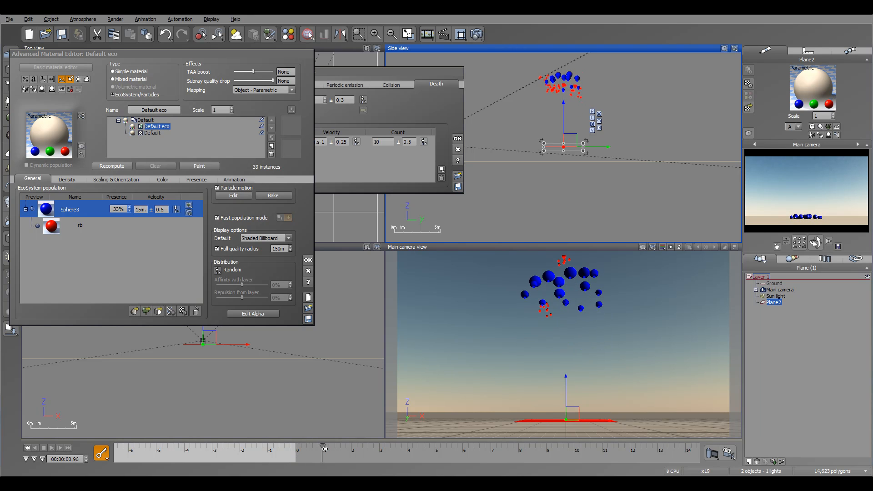
left_click_drag(319, 452, 389, 457)
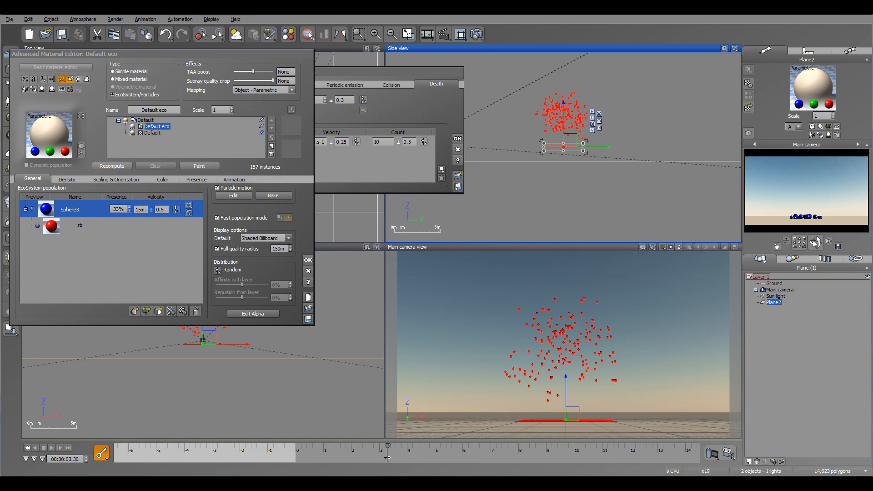
Enable the life duration of the rb particles, set it to 1.3 s, and recompute the population.
left_click(107, 225)
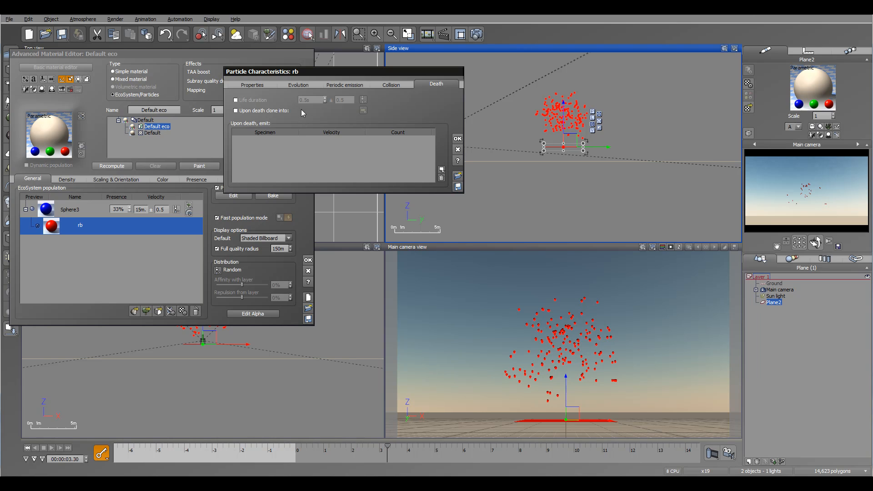
left_click(236, 100)
double_click(307, 100)
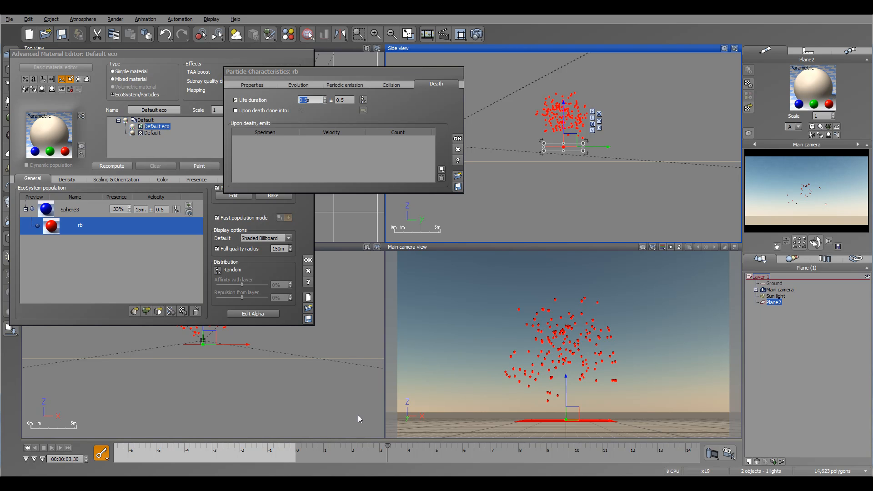
type("1.3")
key("Return")
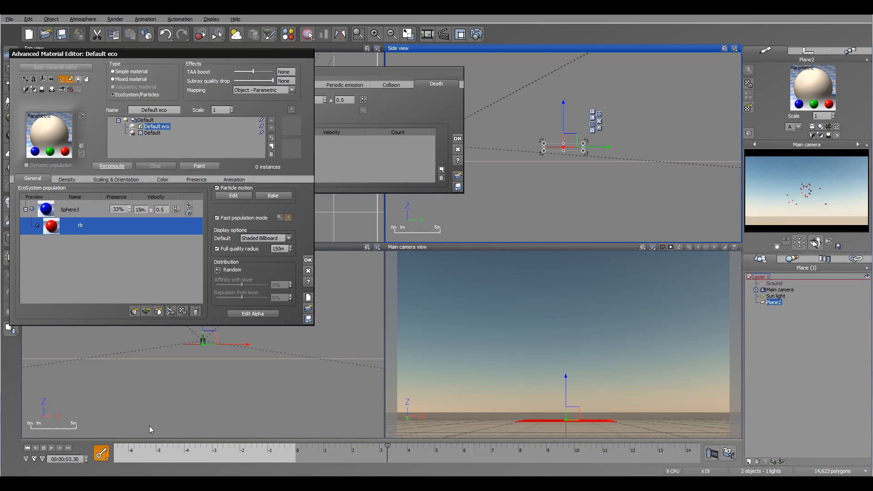
Preview the rb particles dying off up to about 3.21 seconds and return to the start of the animation.
left_click(27, 448)
left_click_drag(295, 445, 359, 460)
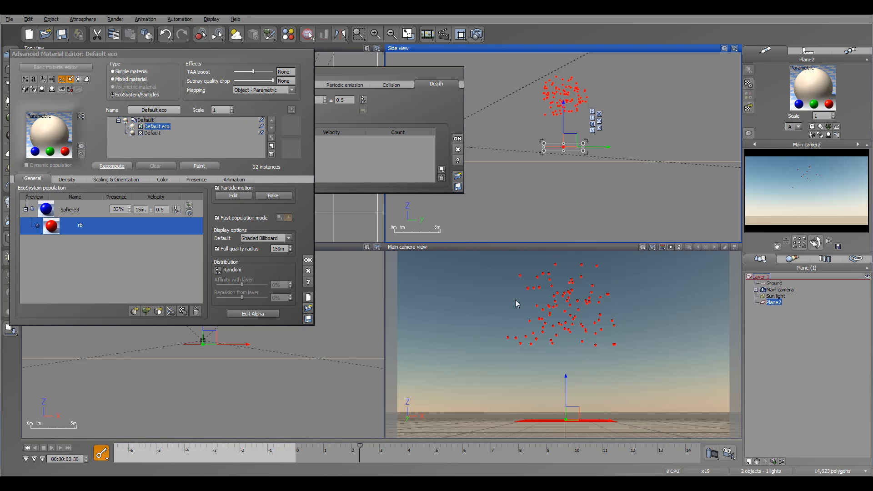
left_click(27, 448)
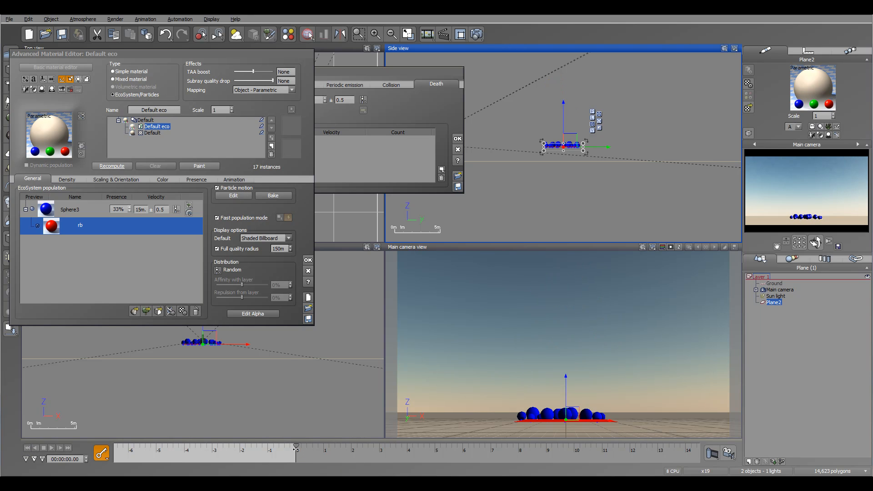
left_click_drag(296, 449, 383, 469)
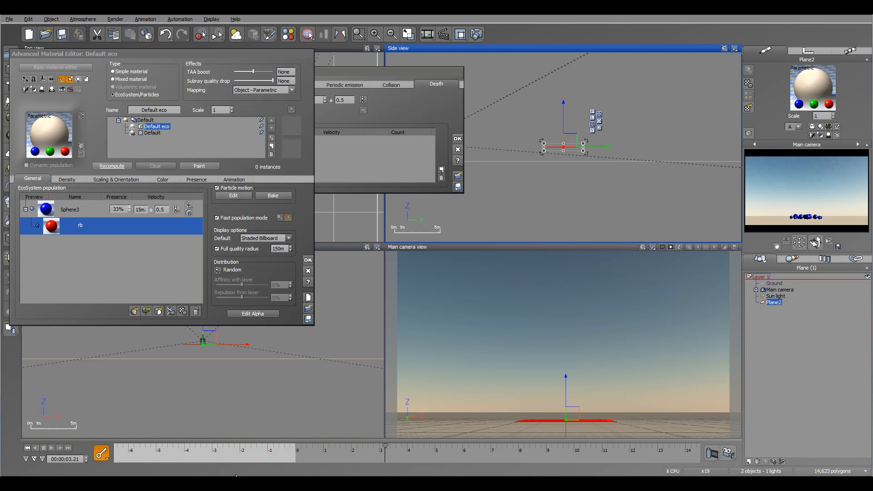
key("Home")
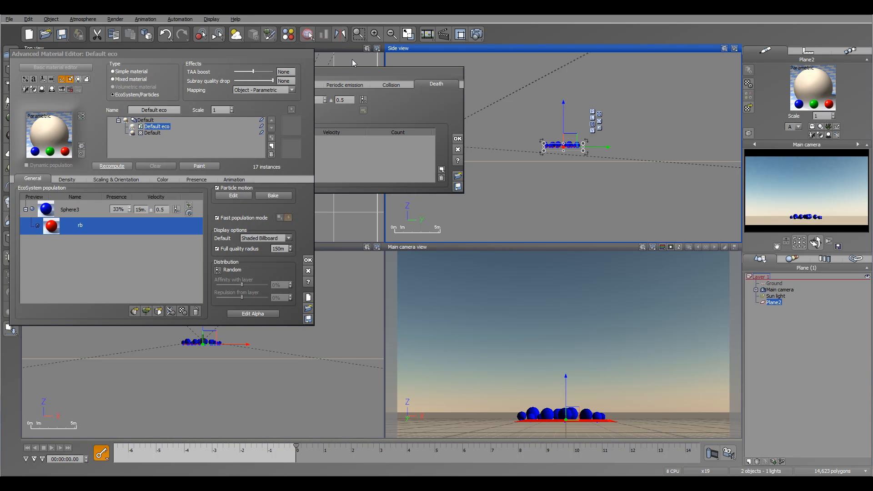
Add gb as the specimen that the rb particles emit upon death.
left_click(339, 72)
left_click_drag(345, 72, 361, 71)
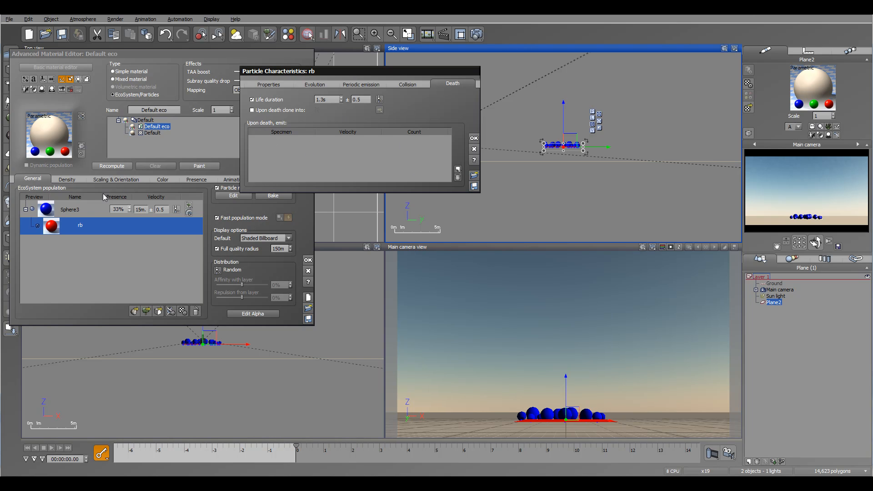
left_click(78, 209)
left_click(395, 71)
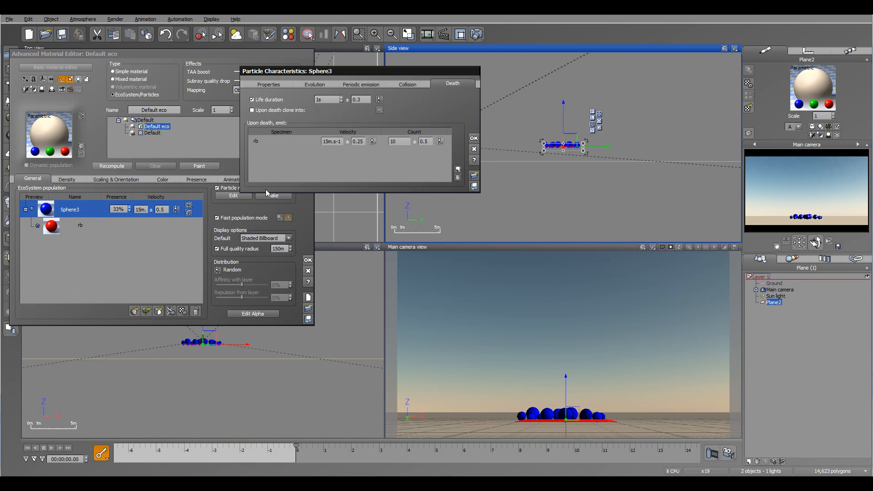
left_click(84, 223)
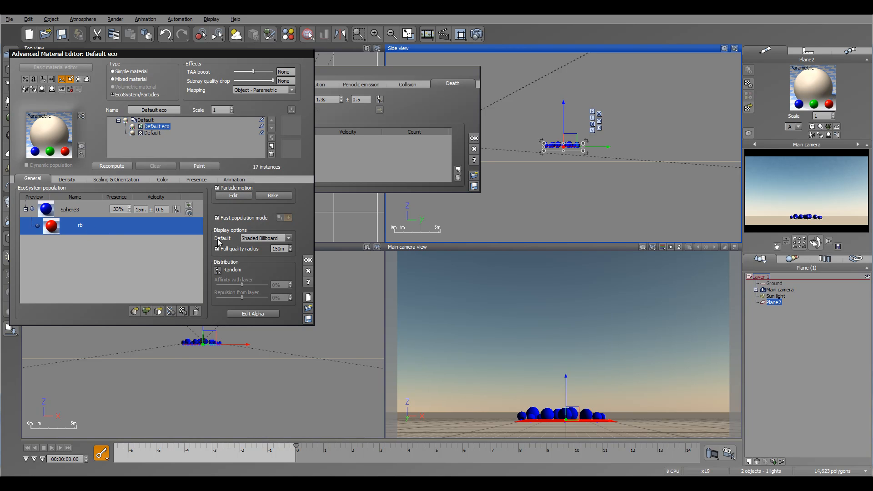
left_click(388, 116)
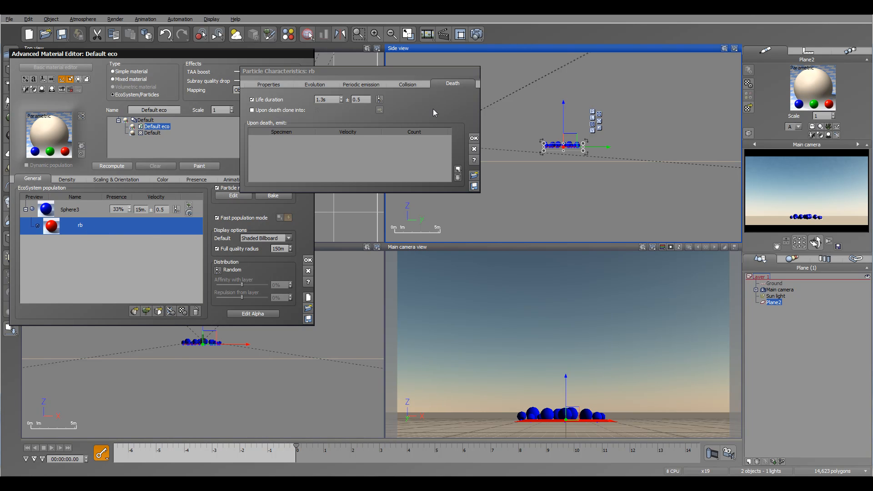
left_click(457, 170)
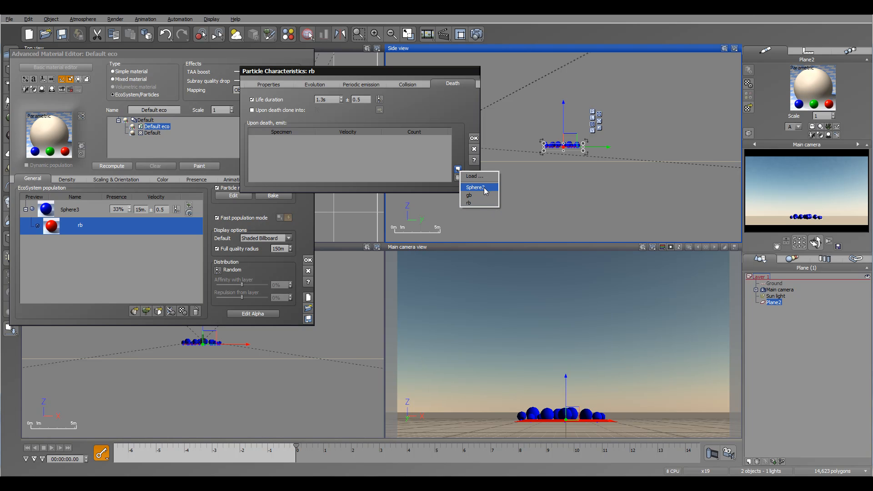
left_click(470, 196)
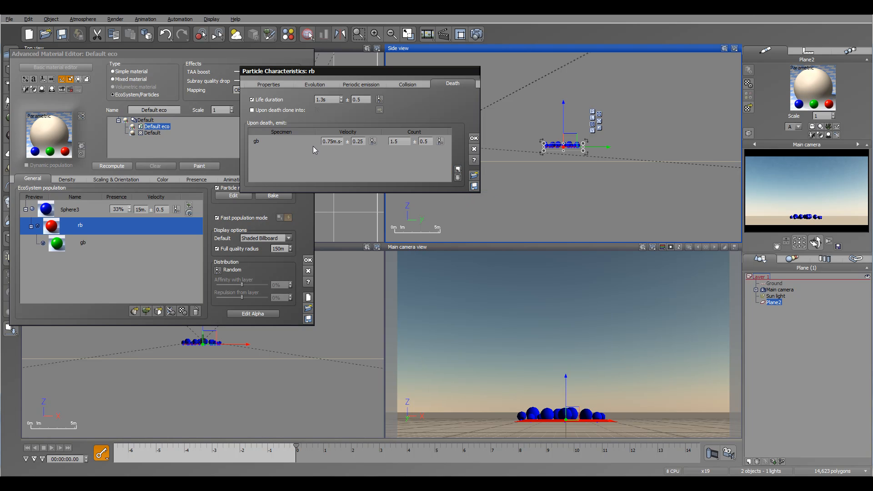
Enable life size variation for the gb particles and set their growth factor to 25x.
left_click(69, 243)
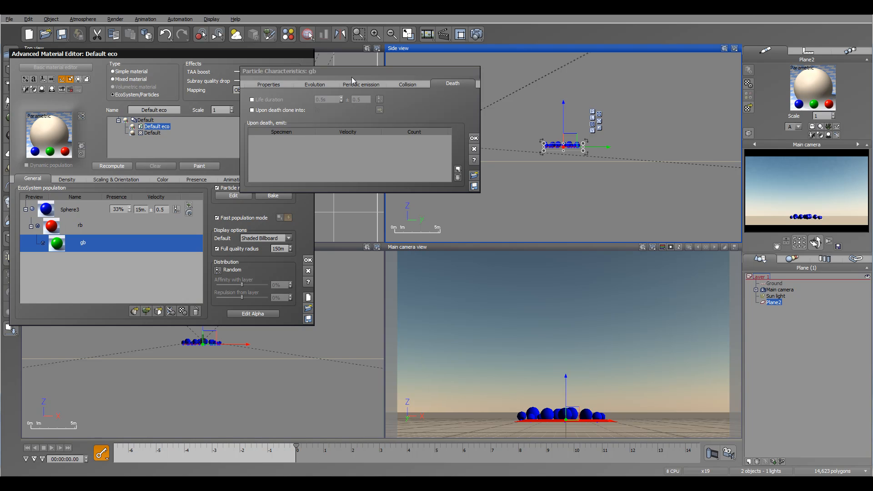
left_click(299, 85)
left_click(272, 97)
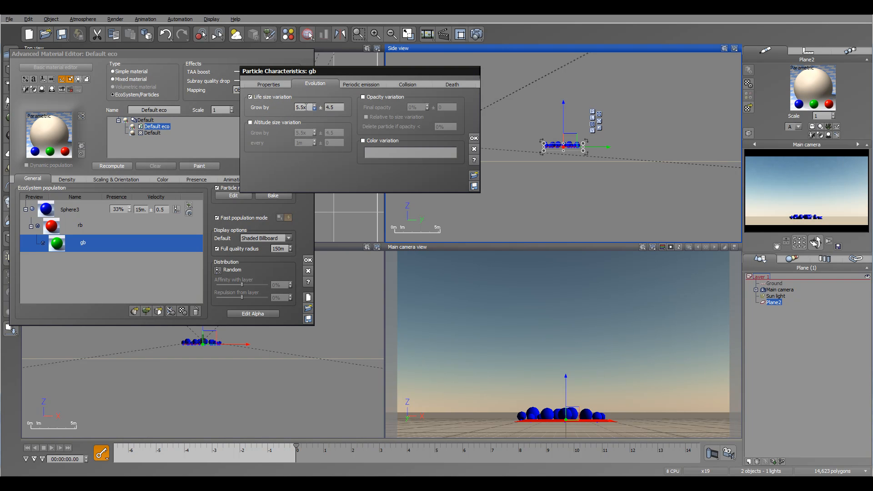
double_click(306, 106)
left_click(304, 106)
type("25")
Enable the gb particles' life duration and raise their life size growth factor to 50x.
left_click(452, 84)
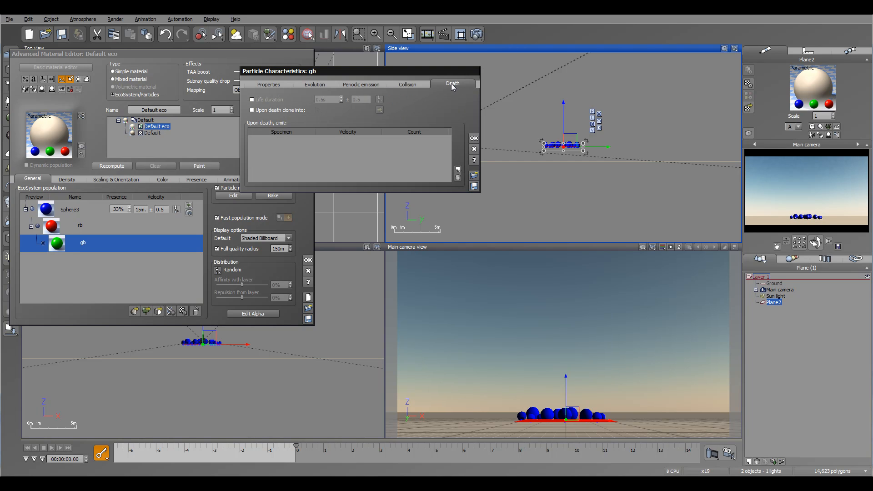
left_click(252, 100)
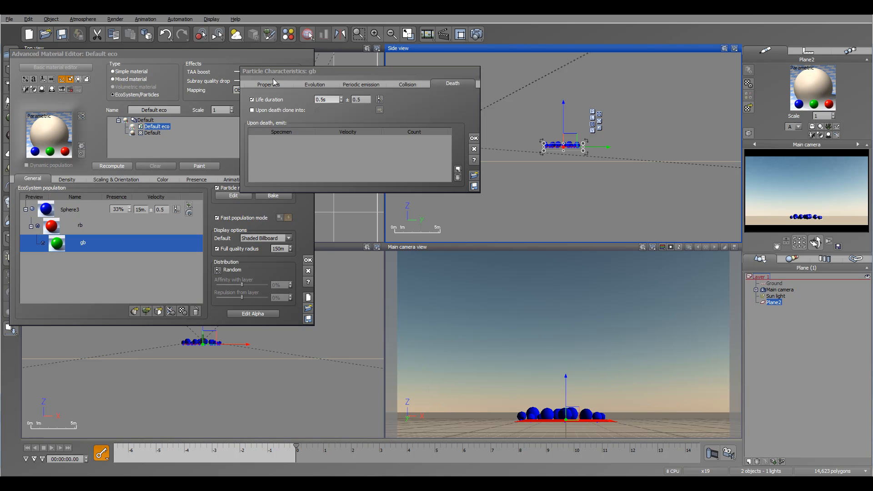
left_click(305, 86)
double_click(299, 108)
left_click_drag(302, 107, 214, 120)
type("50x")
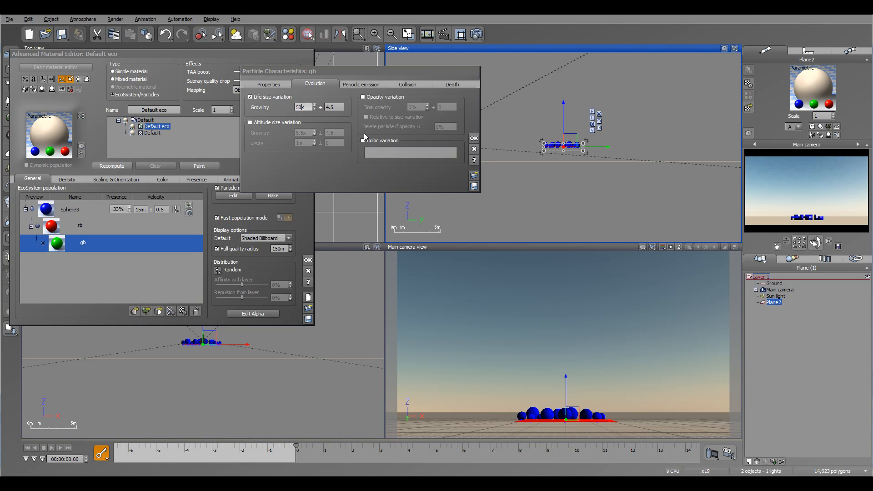
left_click(103, 168)
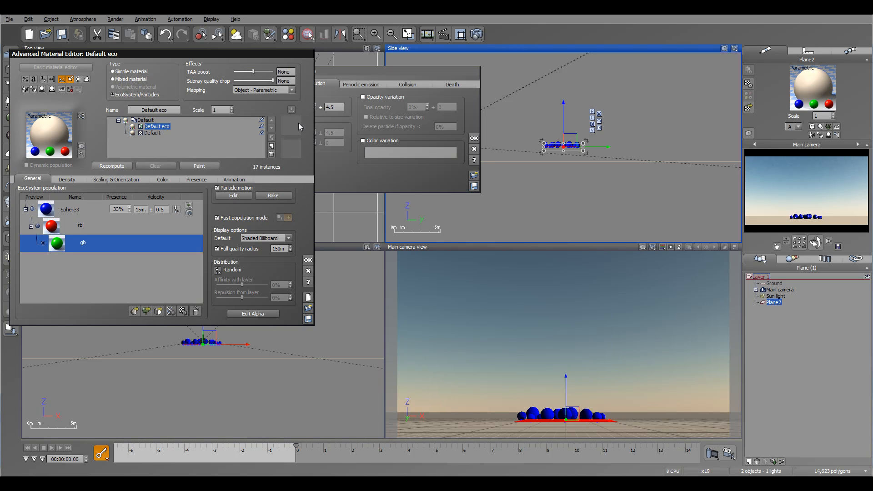
Set the mass of the gb particles to 0.001 kg.
left_click(354, 165)
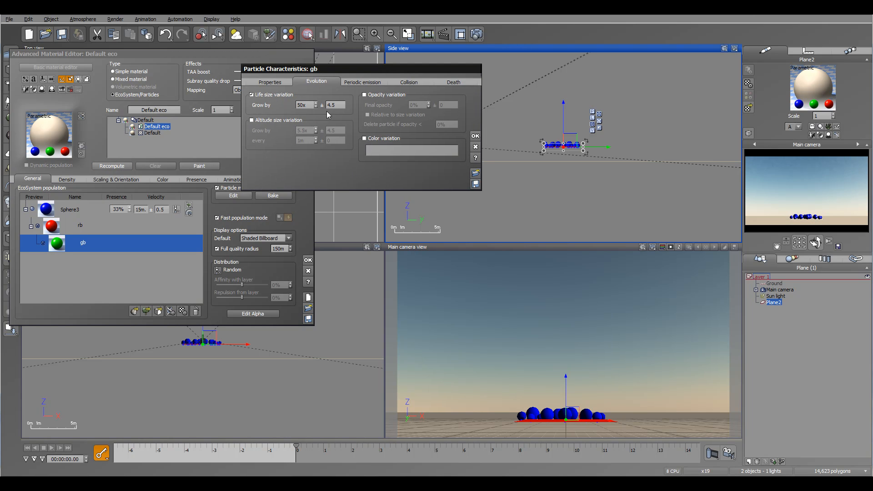
left_click(269, 82)
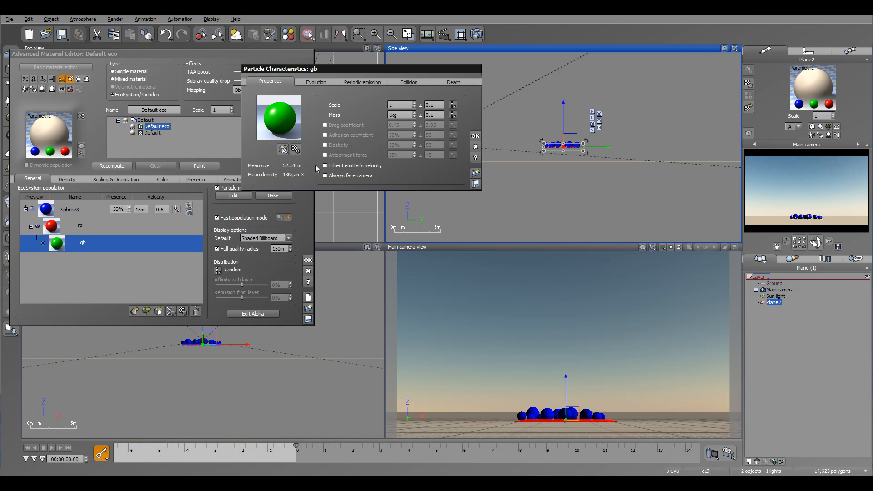
left_click(110, 223)
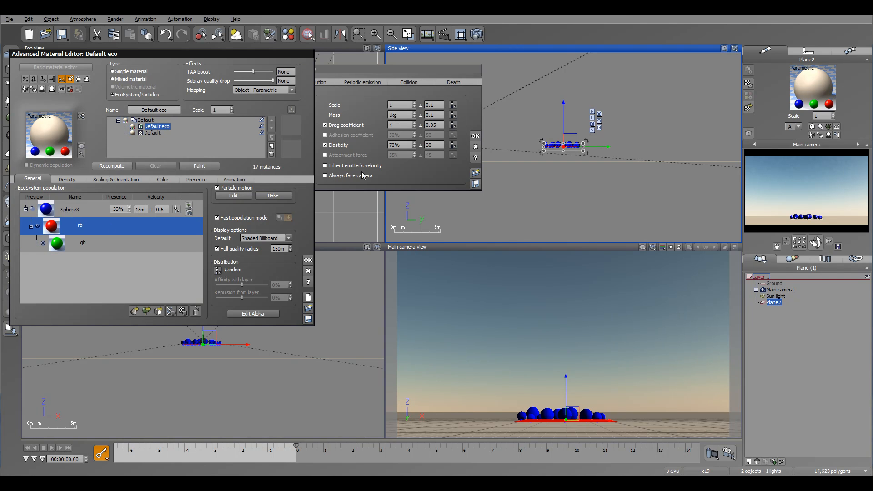
left_click(366, 67)
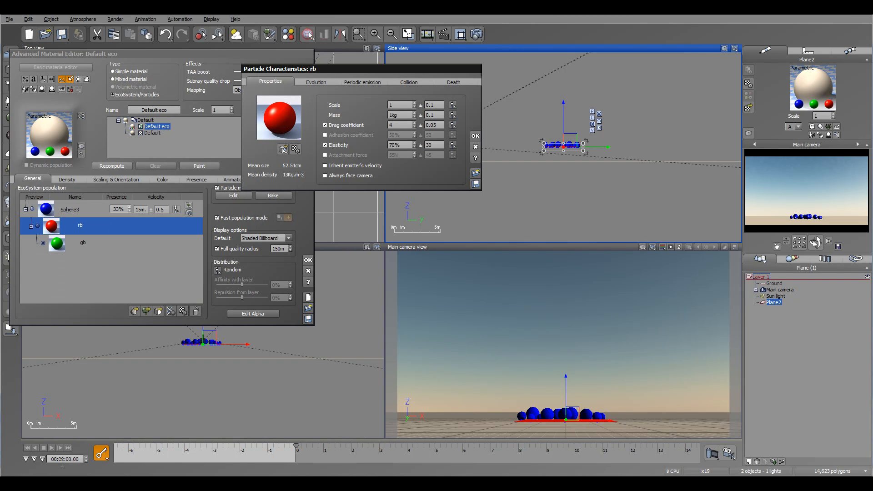
left_click(102, 242)
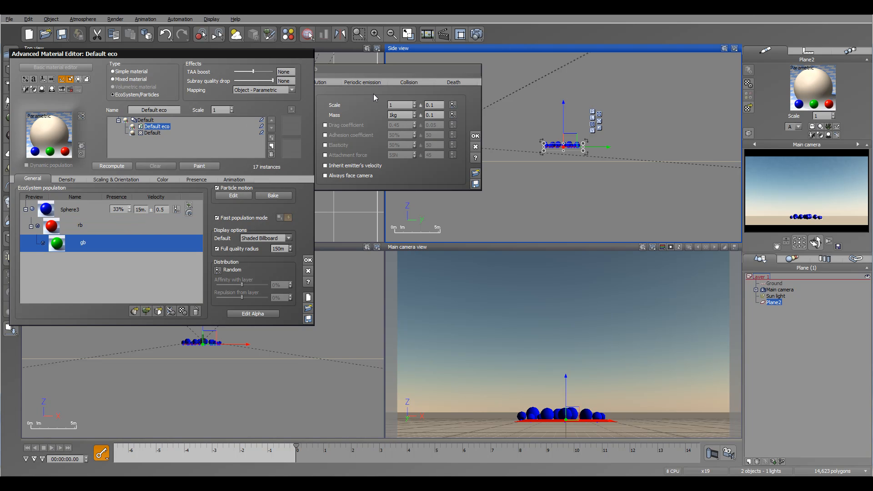
left_click(397, 114)
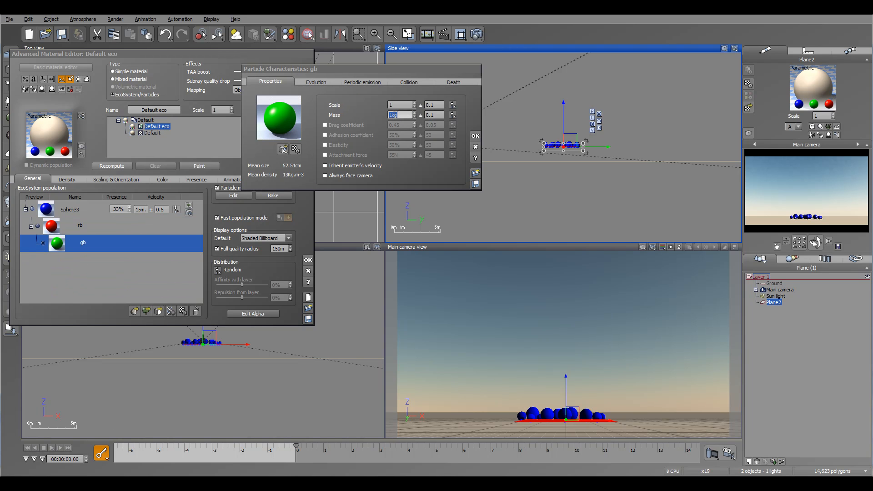
type("0.00")
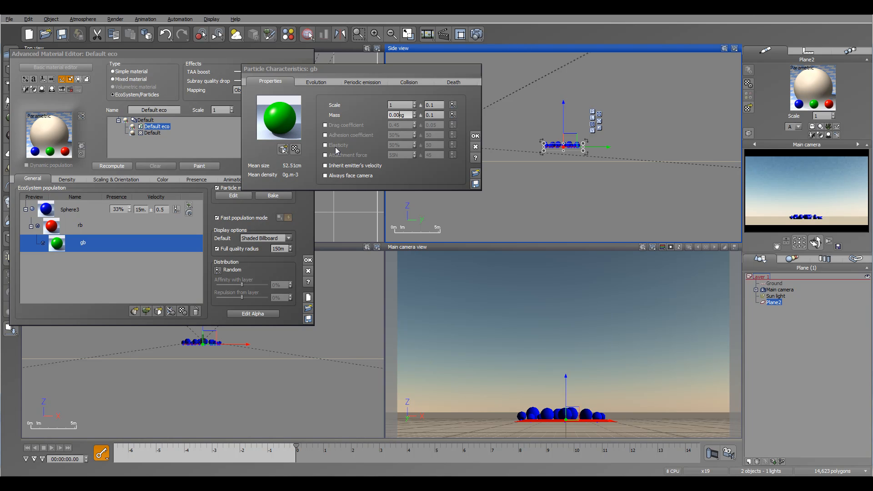
type("1")
left_click(417, 187)
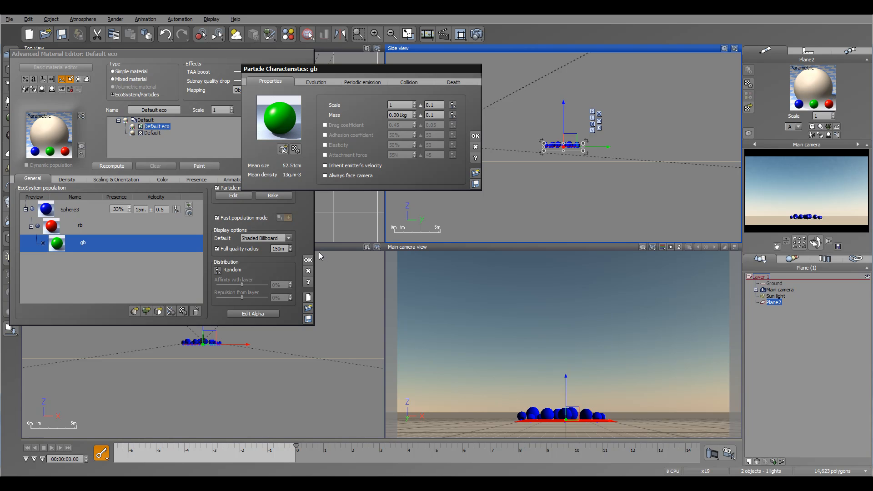
Preview the growing green particles from the start of the animation to about 2.92 seconds.
left_click_drag(293, 449, 408, 452)
left_click_drag(341, 452, 377, 456)
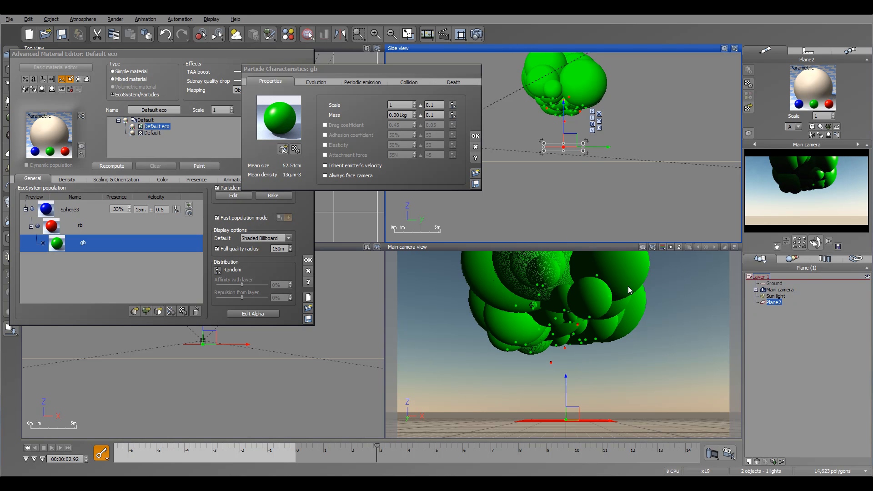
Replace the gb particles' Green plastic material with Thick Gray Smoke from the Volumetric Materials collection.
left_click(285, 114)
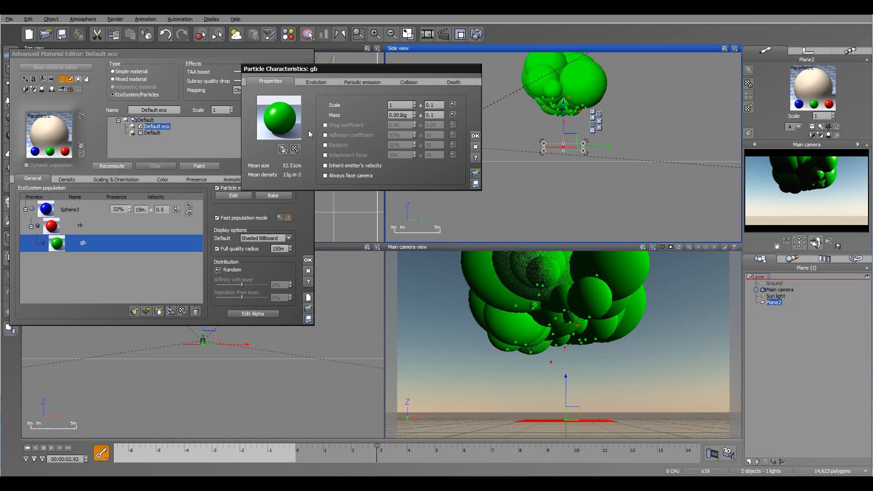
left_click(295, 149)
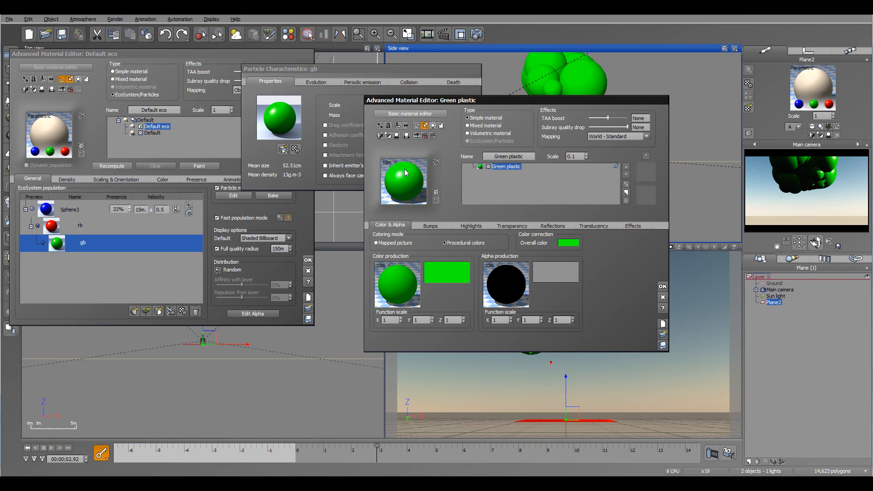
left_click(409, 186)
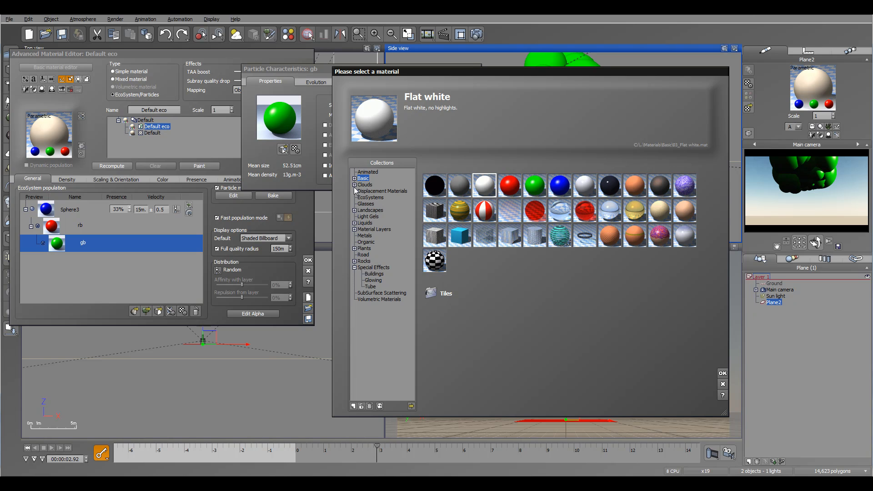
left_click(374, 300)
left_click(484, 185)
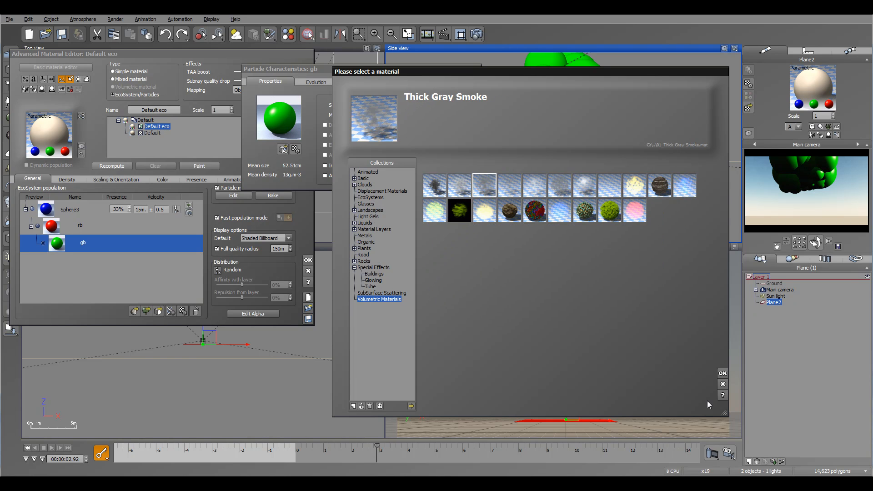
left_click(723, 373)
left_click(636, 257)
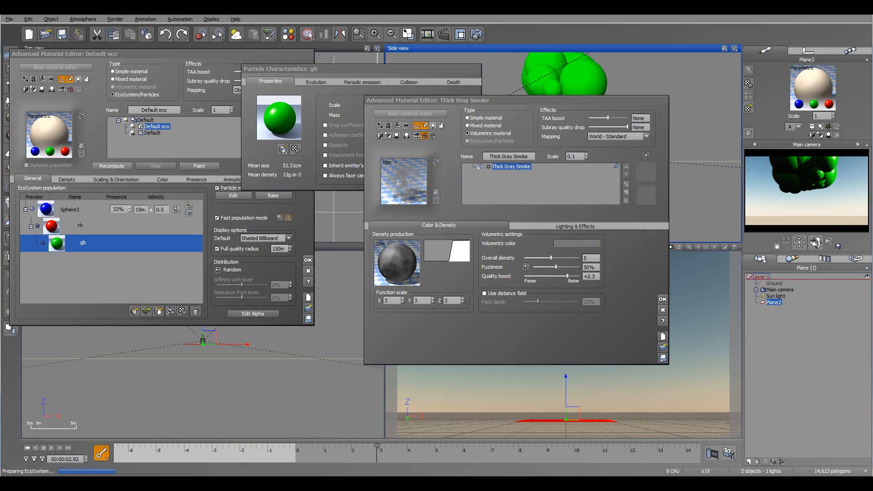
Preview the smoke particles from the start of the animation to 3.51 seconds, then step back to 3.17 seconds.
left_click(27, 448)
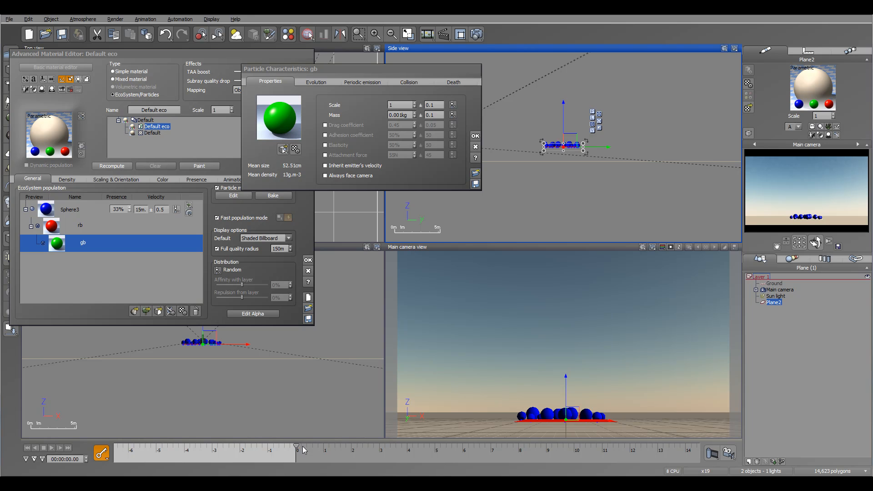
left_click_drag(294, 446, 392, 451)
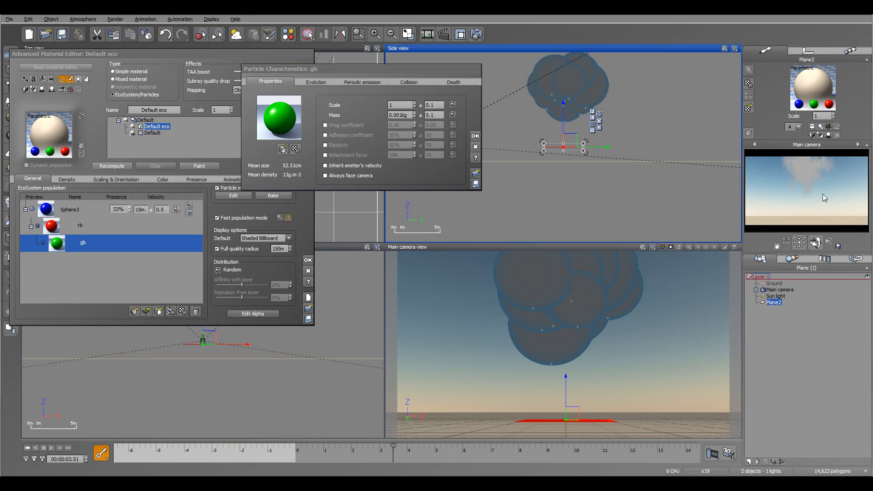
left_click_drag(394, 447, 385, 448)
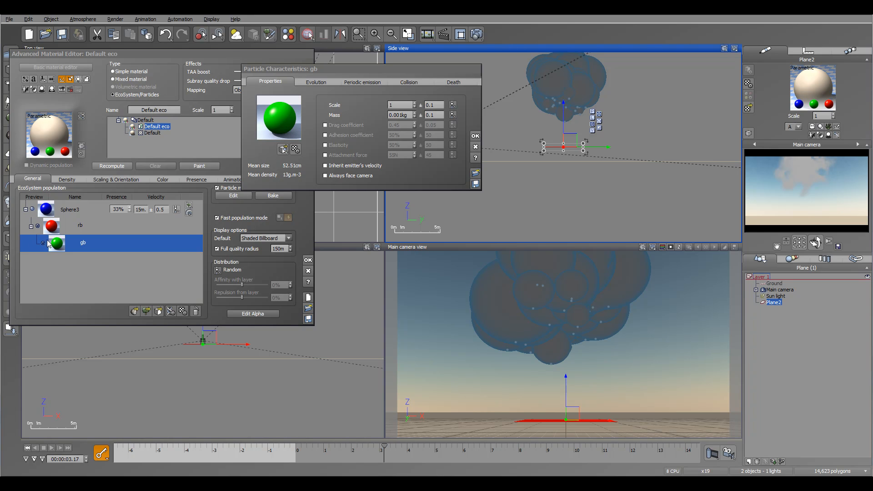
Select the Sphere3 particle in the EcoSystem population and close its particle characteristics.
left_click(44, 209)
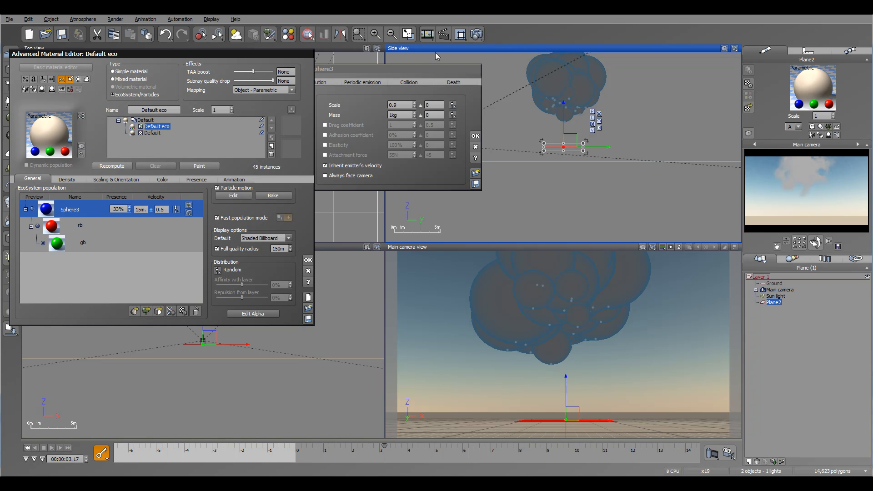
left_click(419, 67)
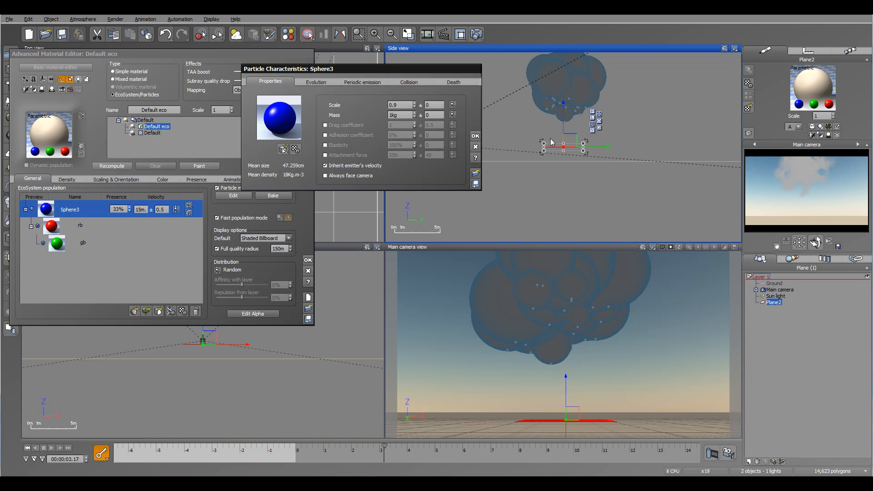
left_click_drag(387, 73, 449, 72)
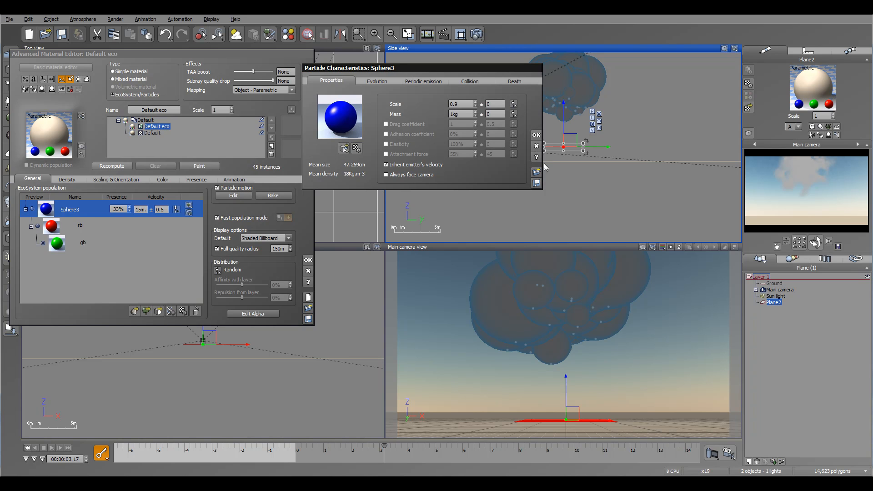
left_click(536, 135)
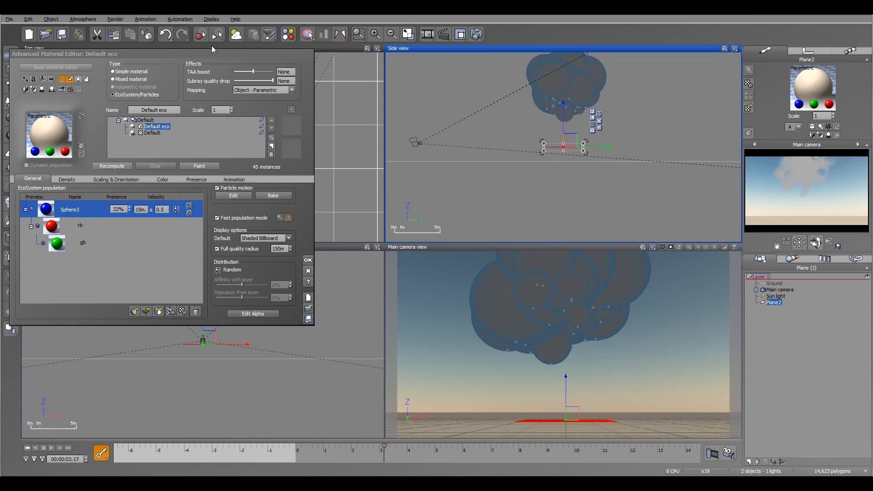
Move the Default eco material editor so it uncovers the plane in the Top view.
left_click_drag(197, 53, 385, 58)
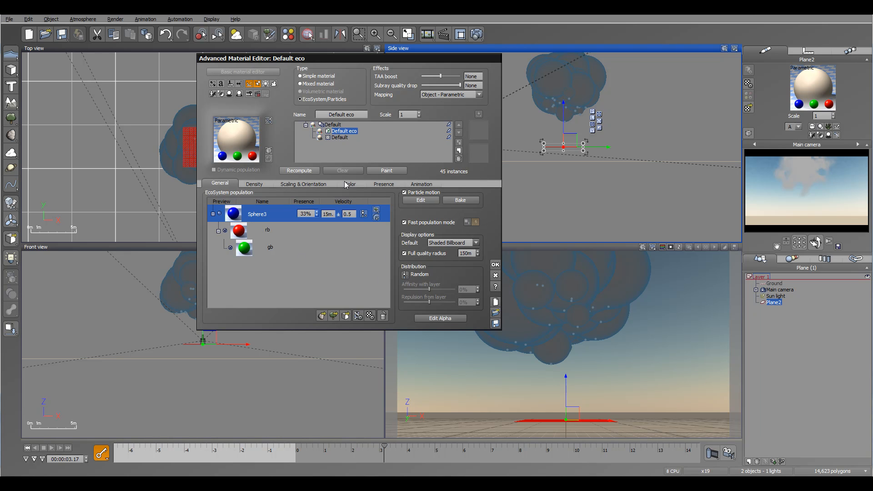
left_click_drag(422, 54, 442, 59)
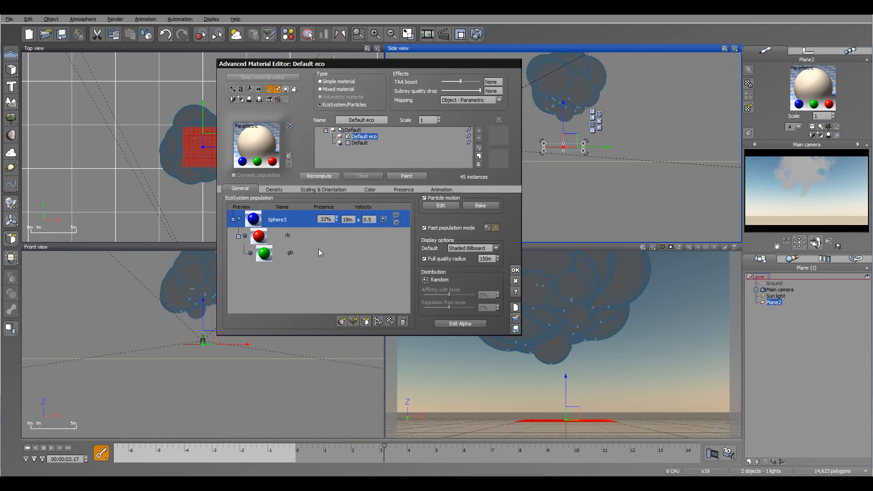
left_click(479, 205)
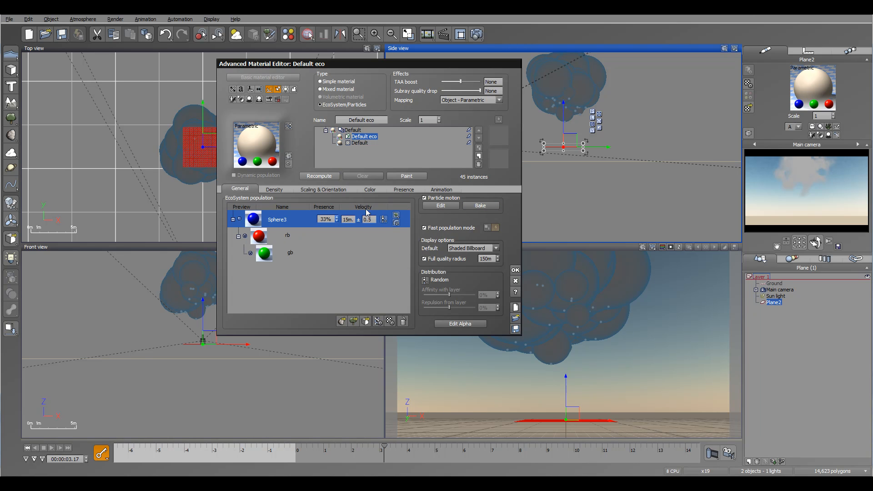